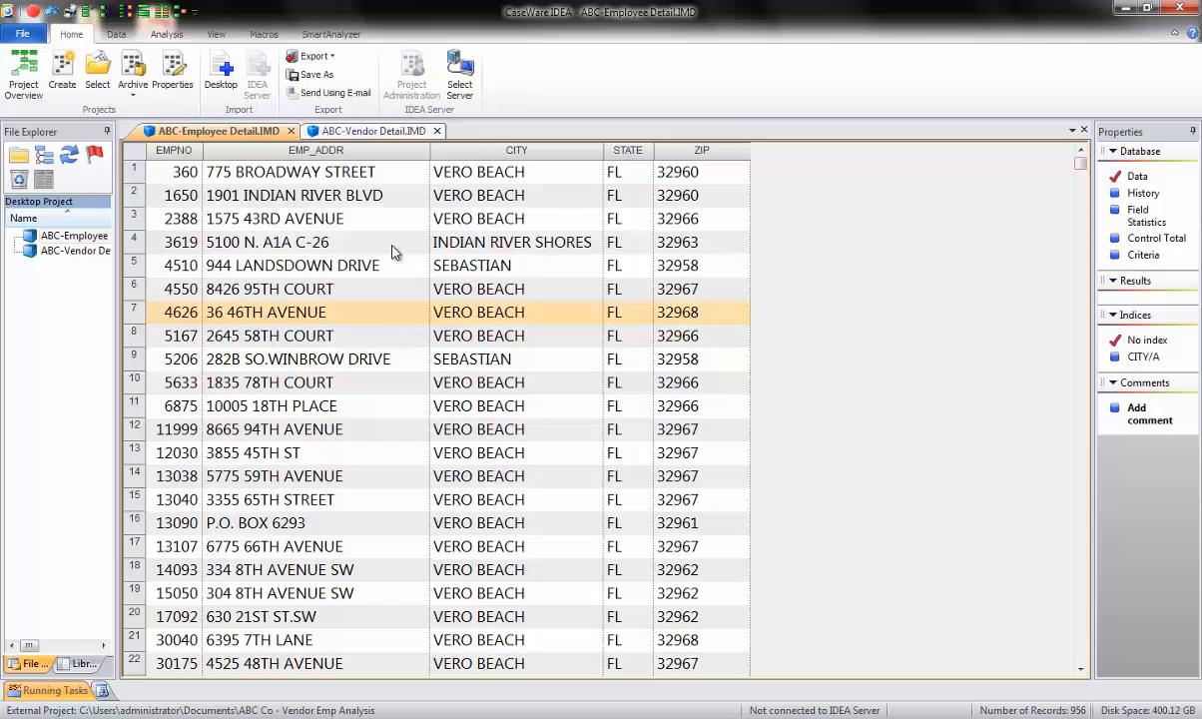
Append a virtual numeric field named NEW EMP ADD to the ABC-Employee Detail database.
{"action": "double_click", "coordinate": [392, 252]}
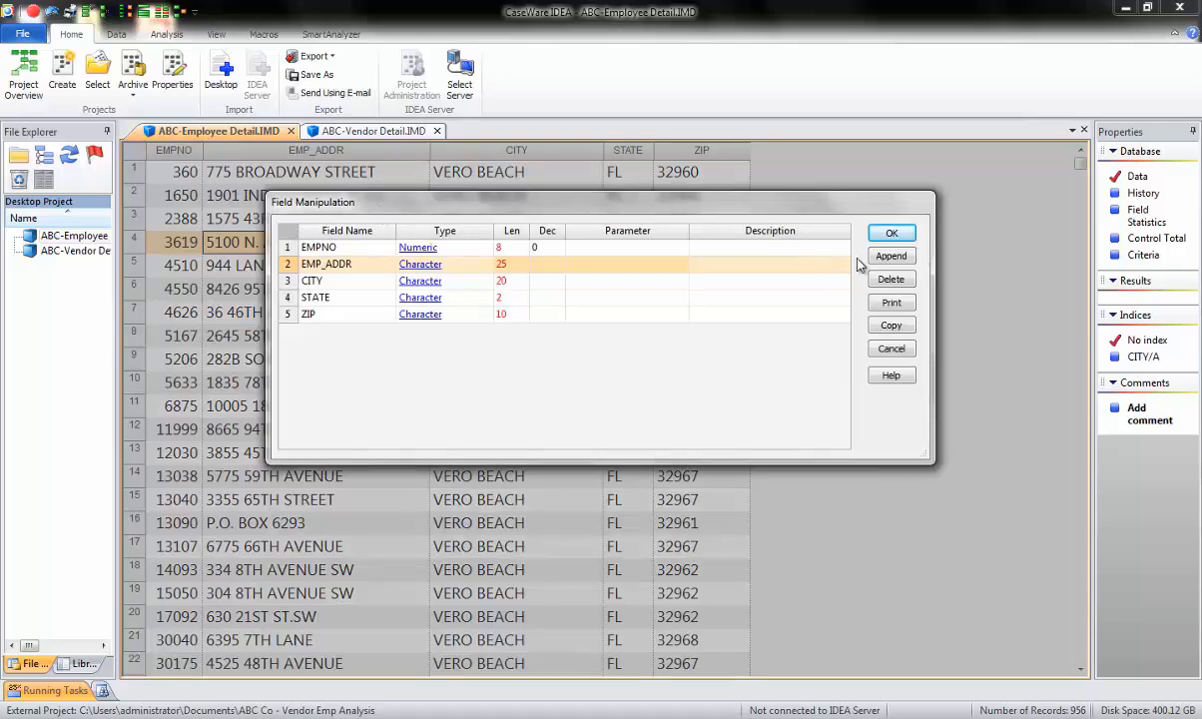
{"action": "left_click", "coordinate": [894, 257]}
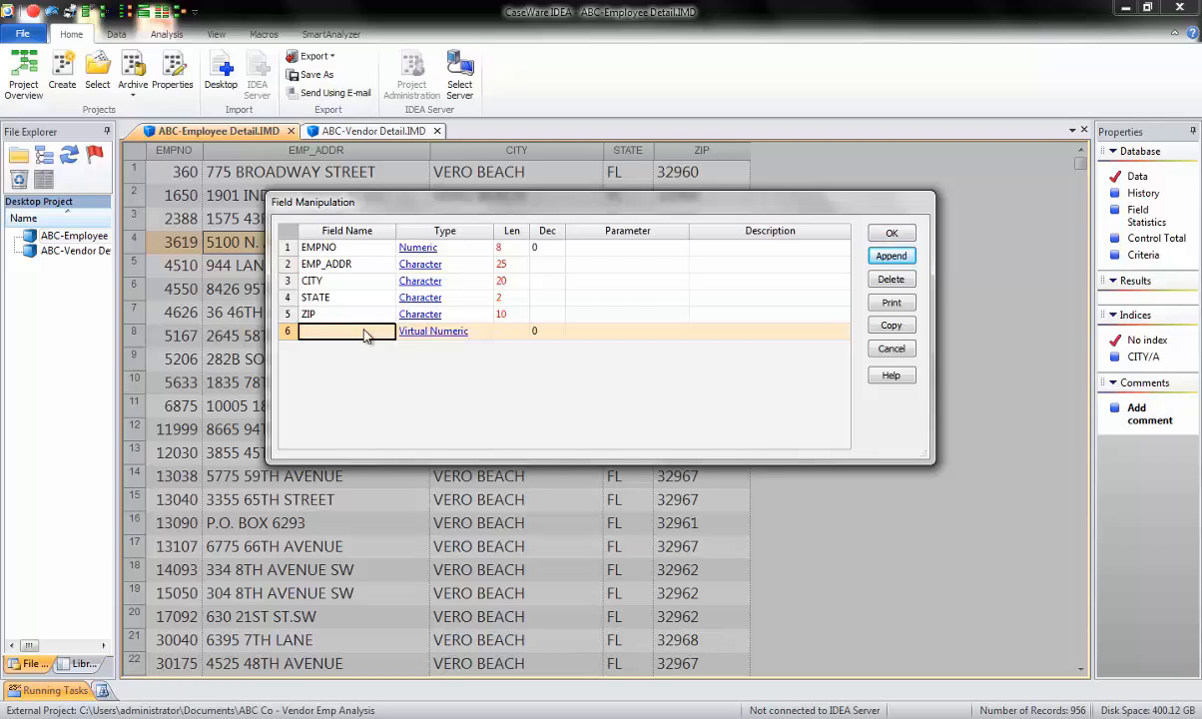
{"action": "type", "text": "NEW EMP ADD"}
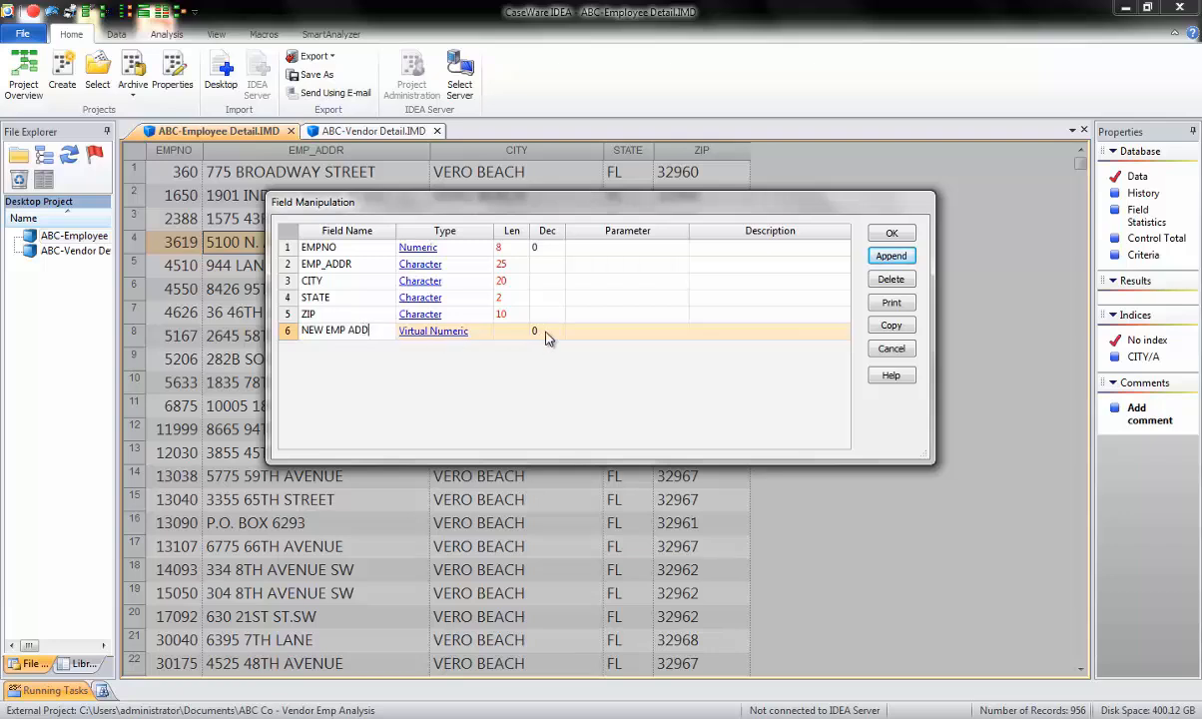
Enter the equation EMP_ADDR + zip as the parameter of the NEW EMP ADD field.
{"action": "left_click", "coordinate": [630, 341]}
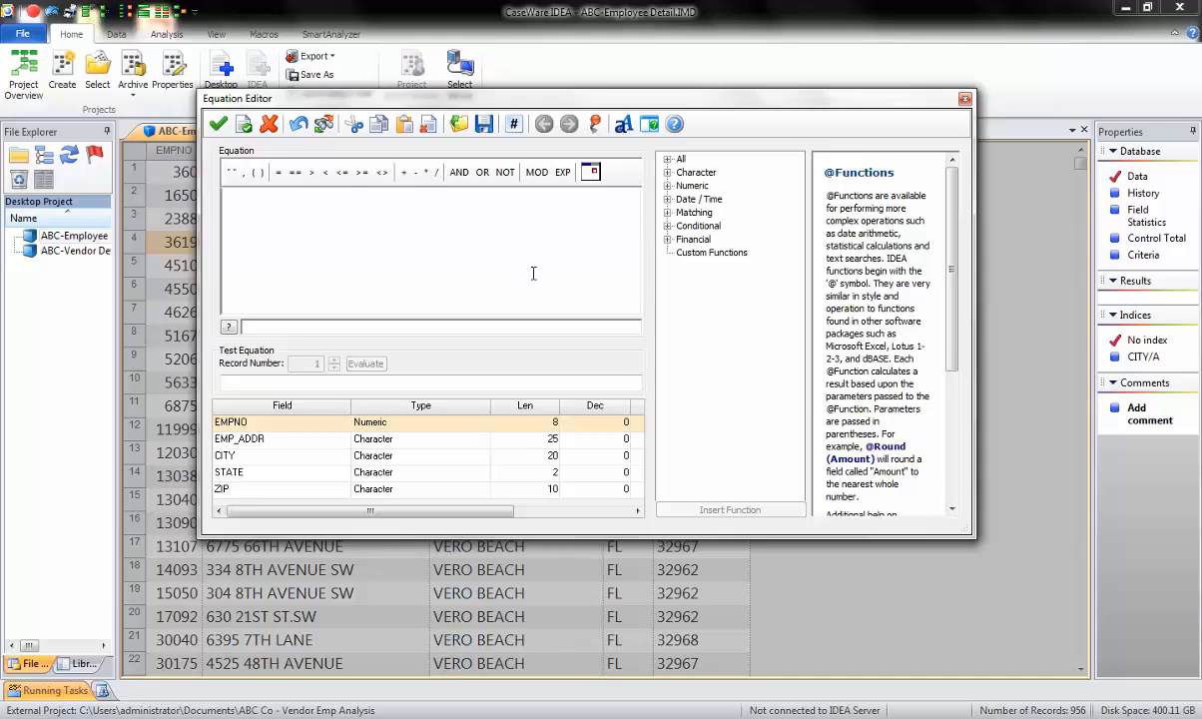
{"action": "type", "text": "emp"}
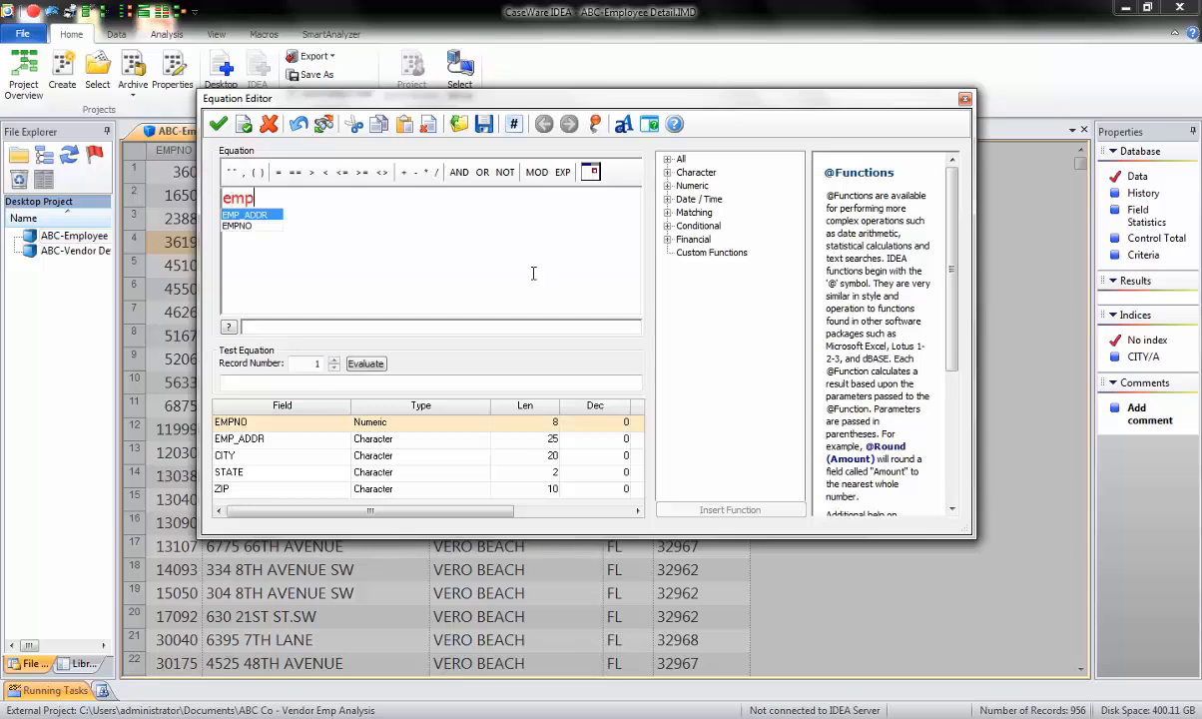
{"action": "key", "text": "Return"}
{"action": "type", "text": "+ "}
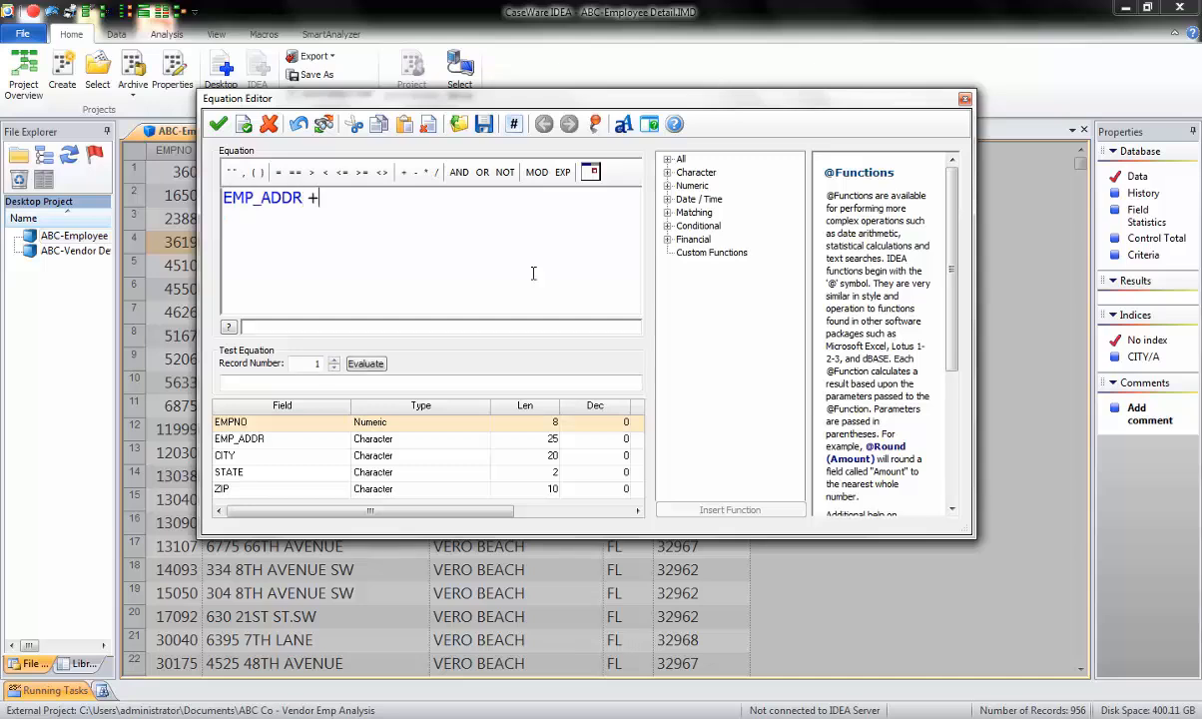
{"action": "type", "text": "zip"}
Evaluate the combined employee address and ZIP equation on the first four records.
{"action": "left_click", "coordinate": [365, 364]}
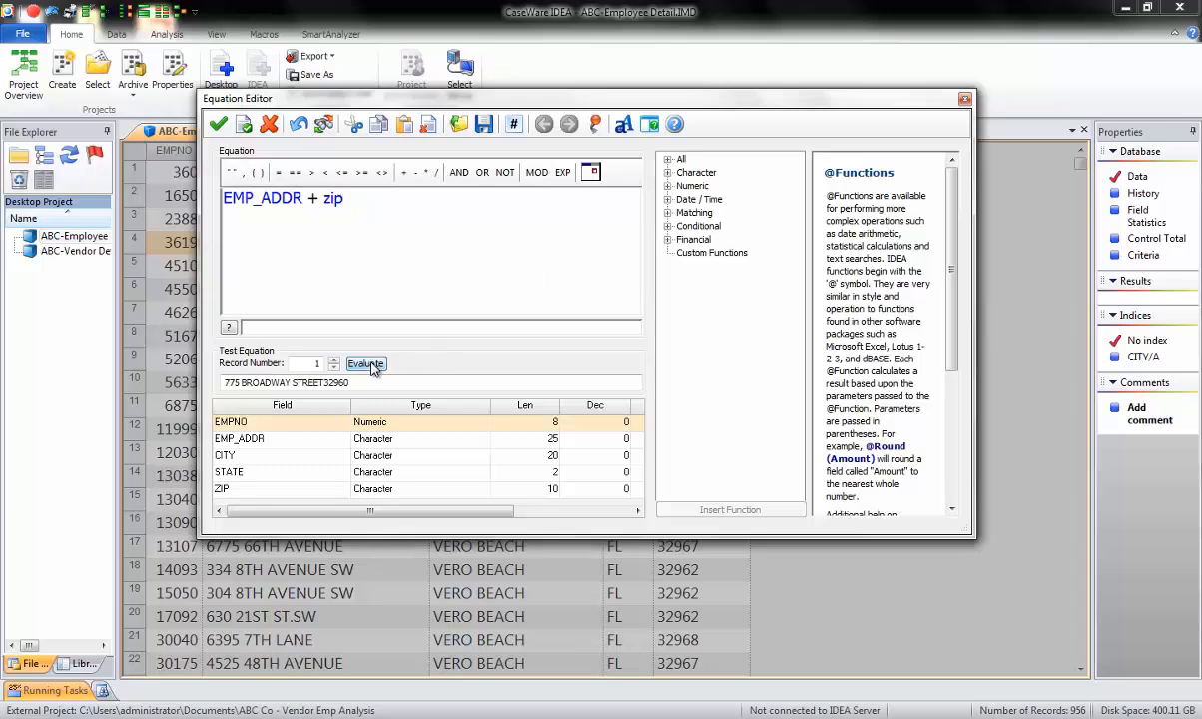
{"action": "left_click", "coordinate": [334, 361]}
{"action": "left_click", "coordinate": [334, 361]}
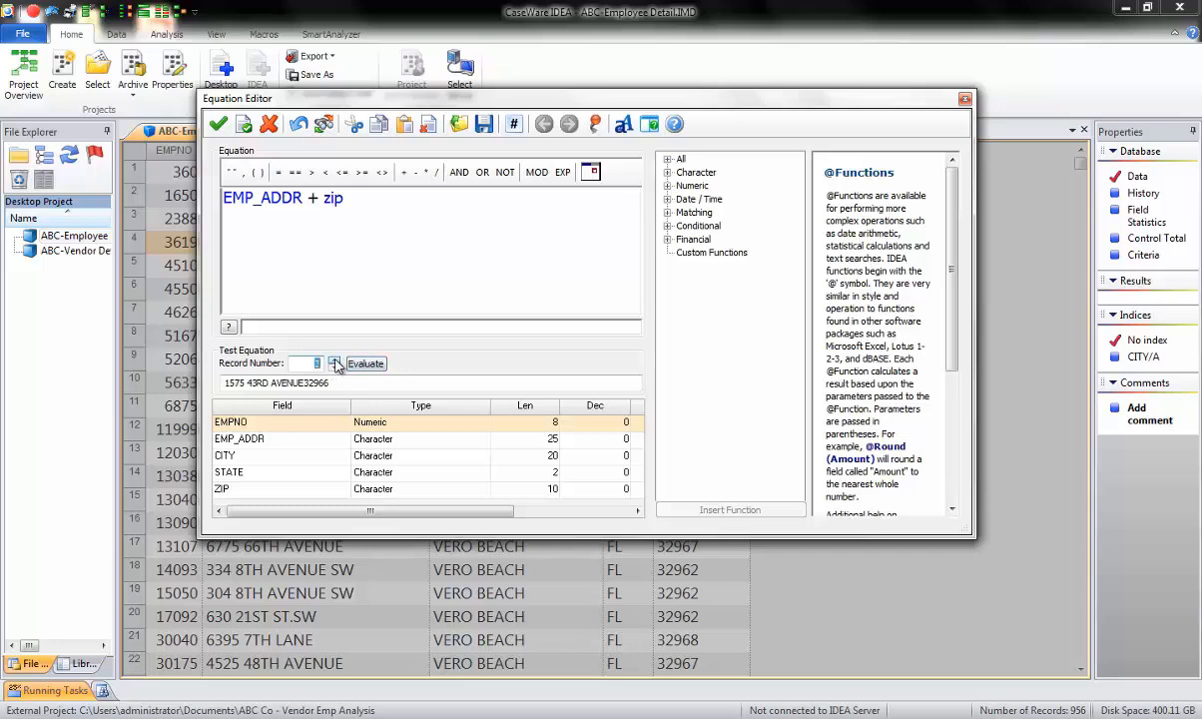
{"action": "left_click", "coordinate": [334, 360]}
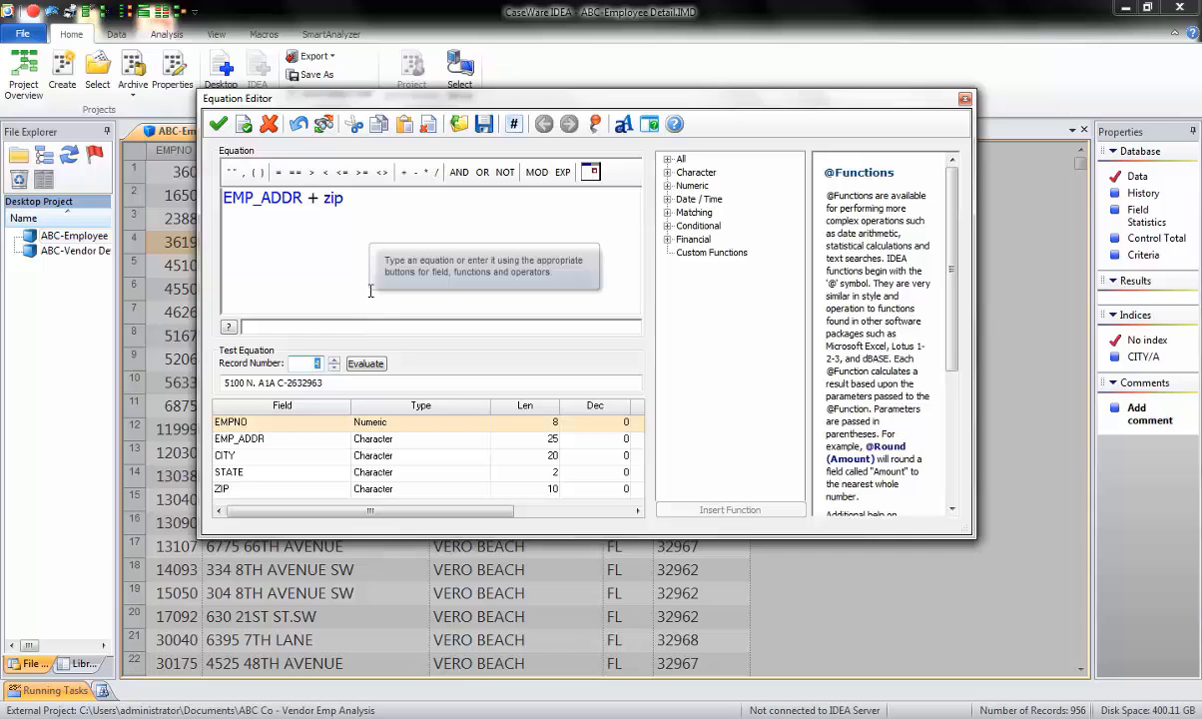
{"action": "left_click", "coordinate": [224, 196]}
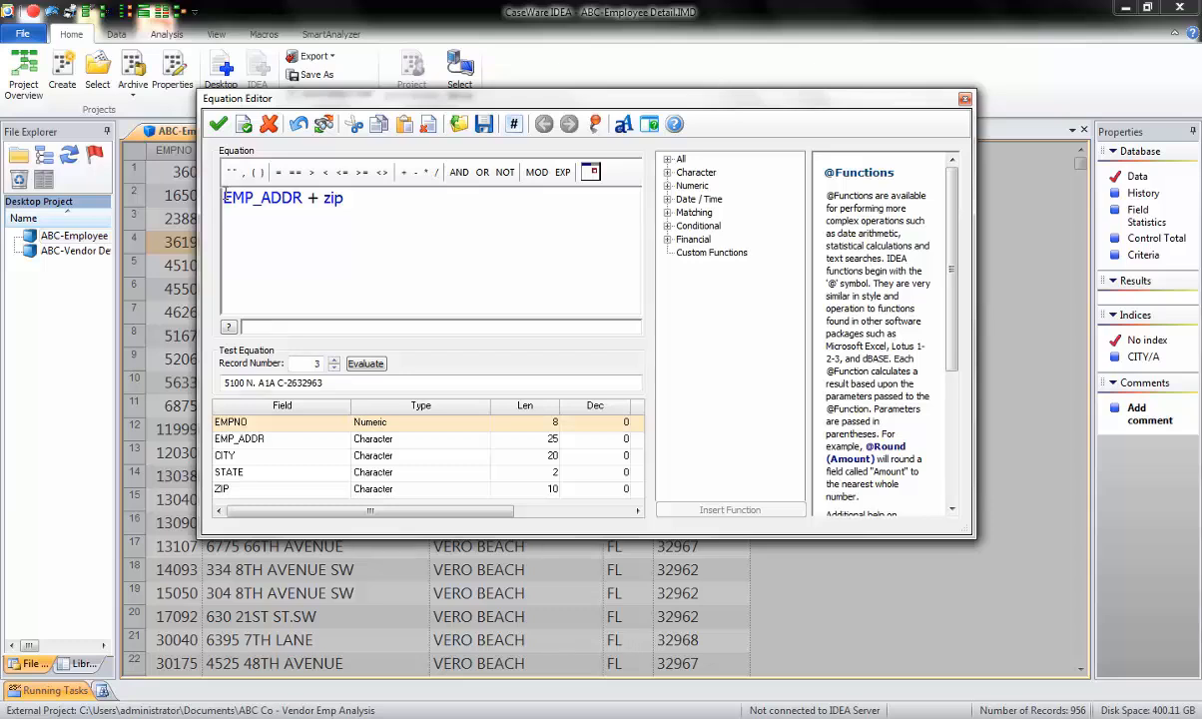
{"action": "type", "text": "@just"}
{"action": "type", "text": "numbers"}
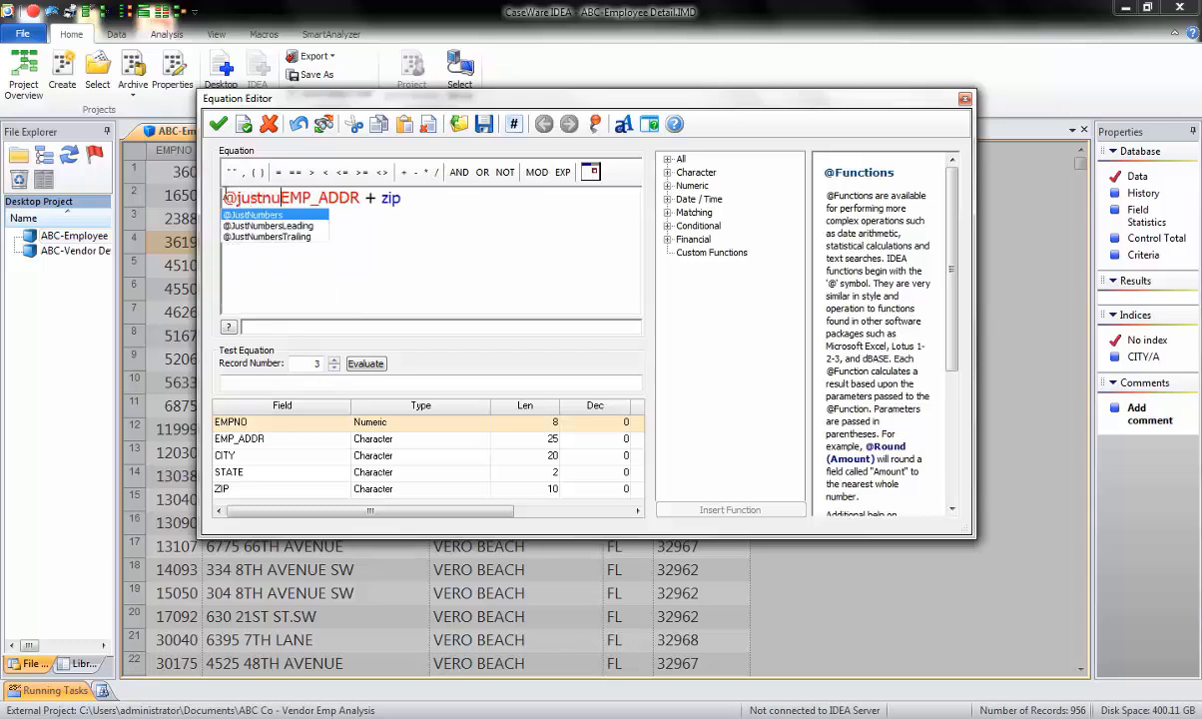
{"action": "type", "text": "(EMP_ADDR + zip"}
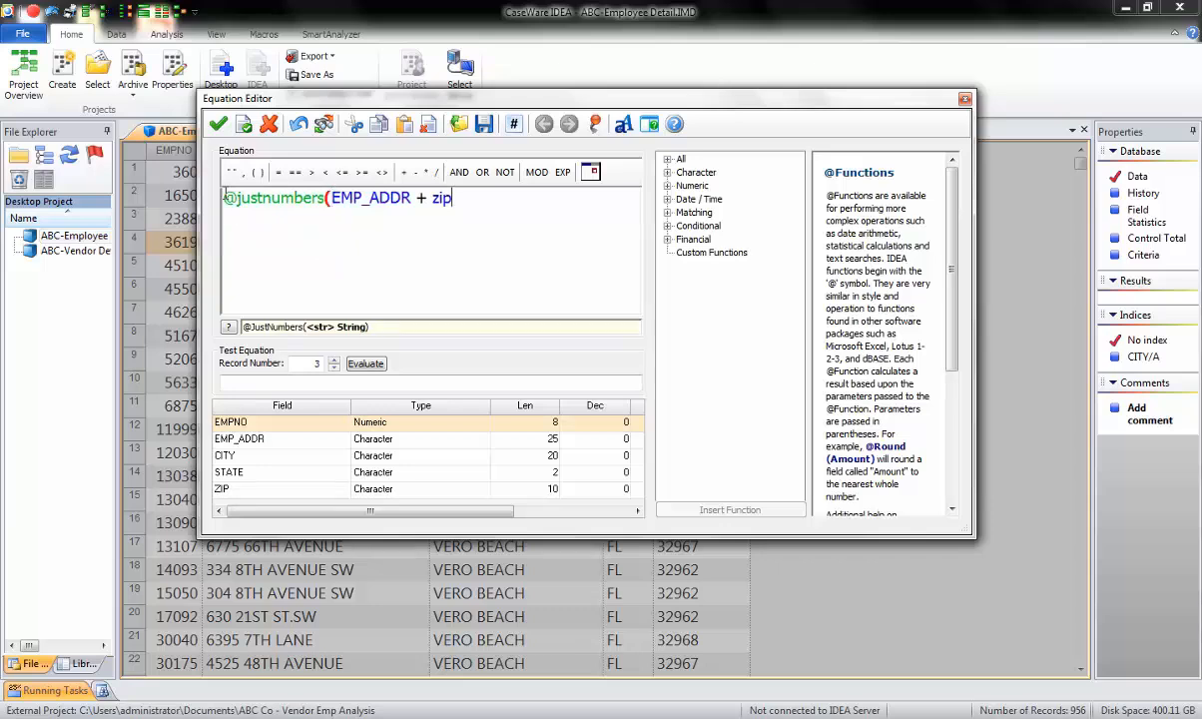
{"action": "type", "text": ")"}
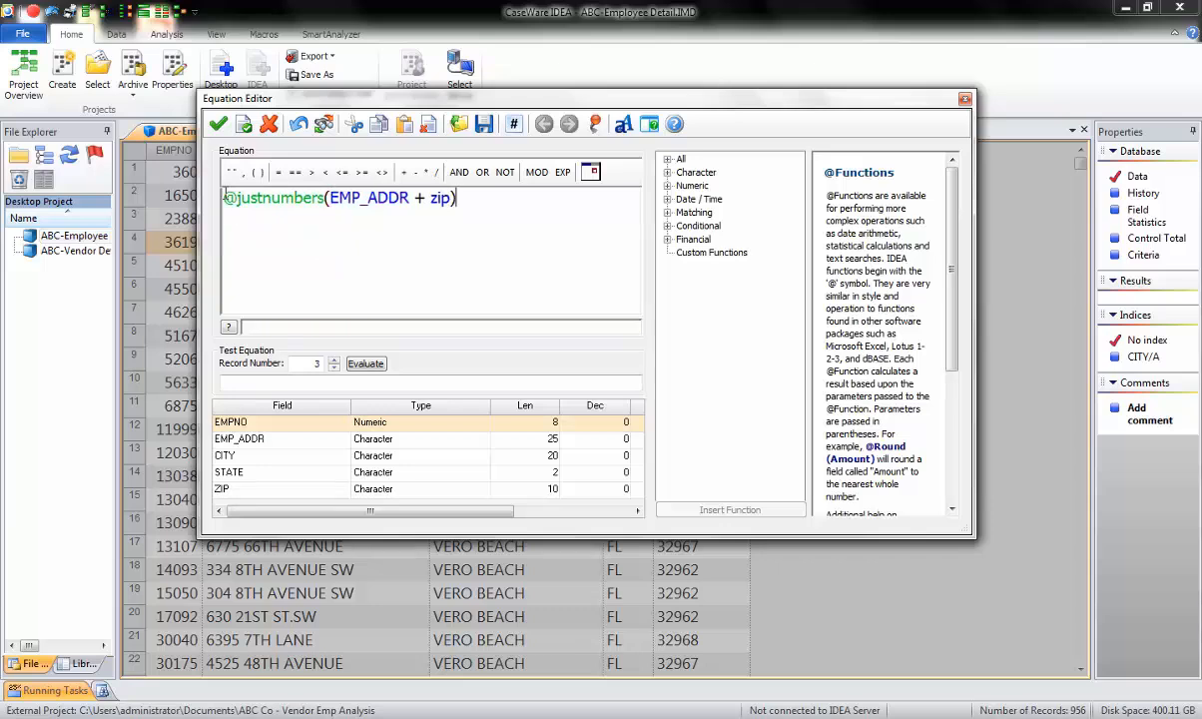
{"action": "left_click", "coordinate": [363, 366]}
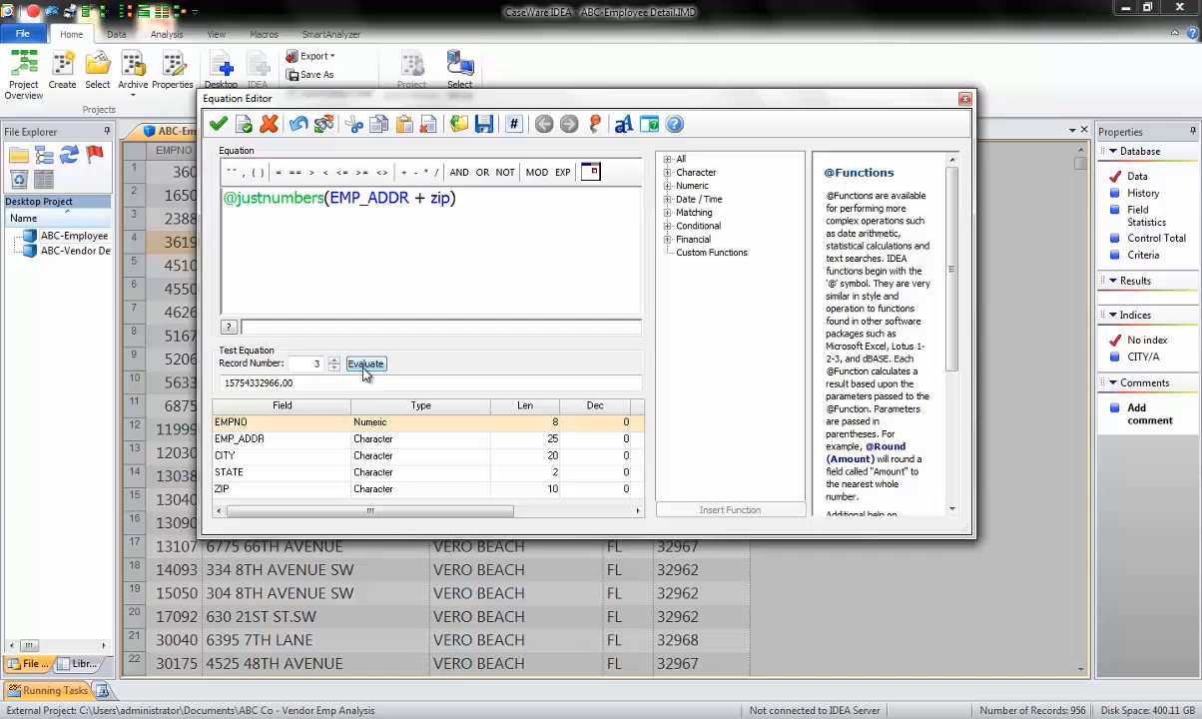
{"action": "left_click", "coordinate": [336, 361]}
{"action": "left_click", "coordinate": [336, 360]}
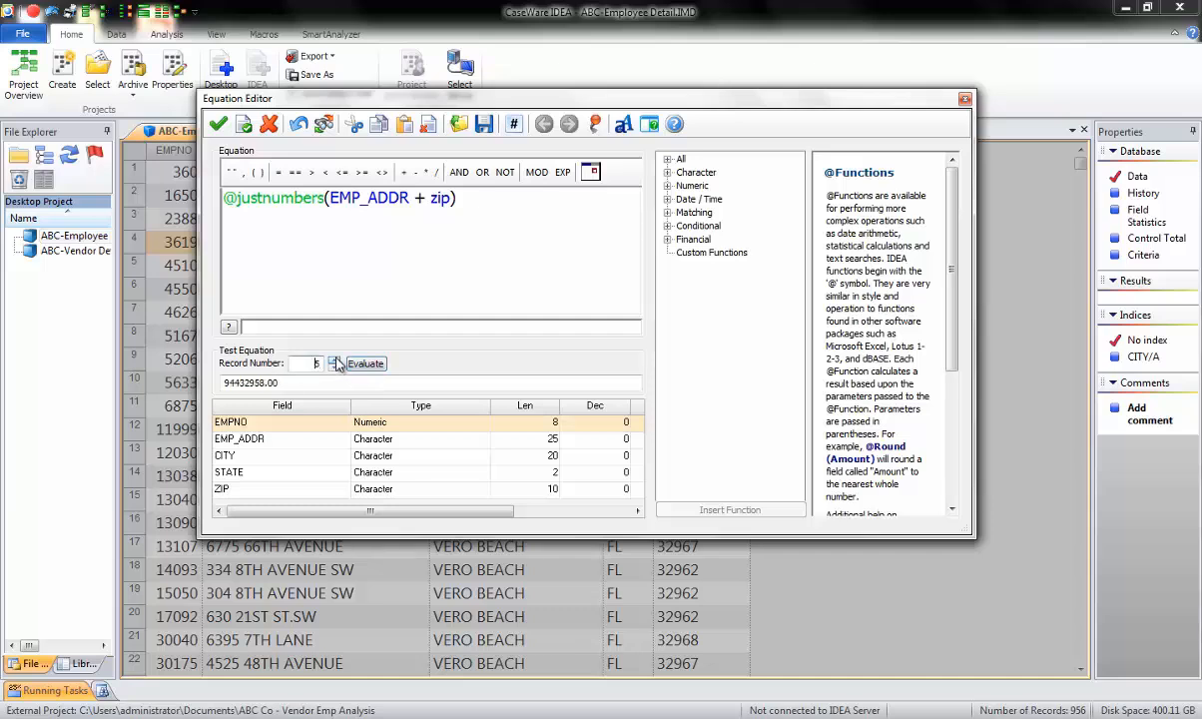
{"action": "left_click", "coordinate": [335, 367]}
{"action": "left_click", "coordinate": [335, 367]}
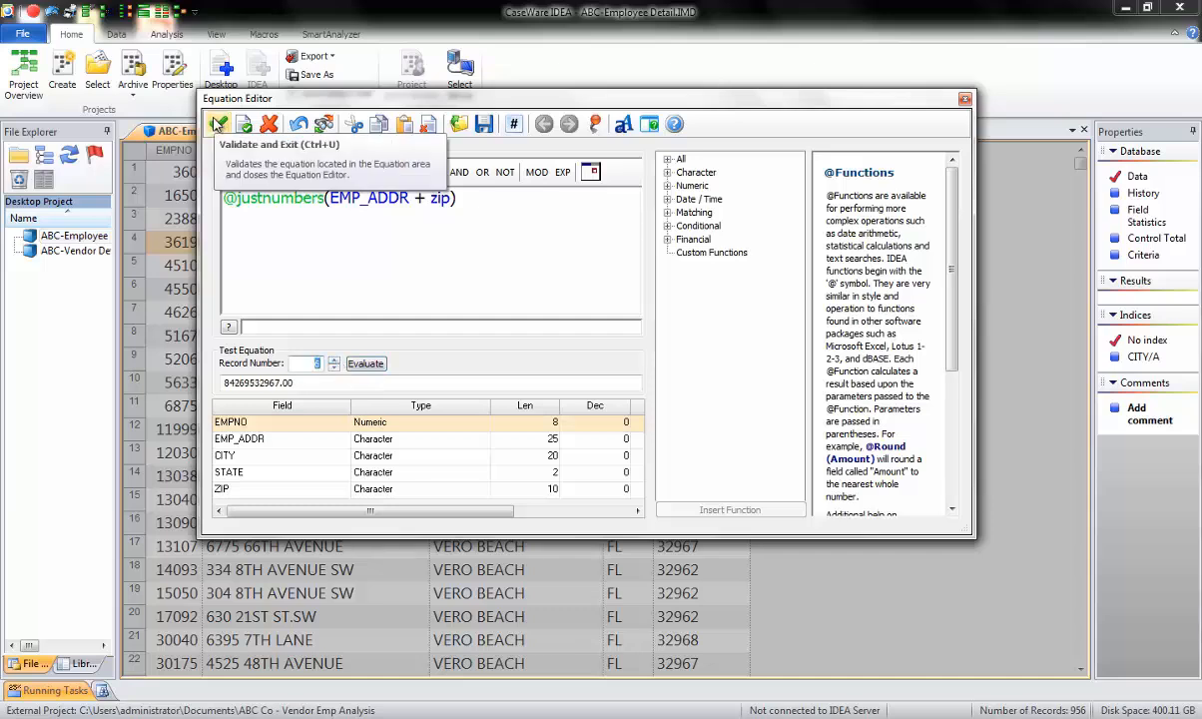
{"action": "left_click", "coordinate": [217, 123]}
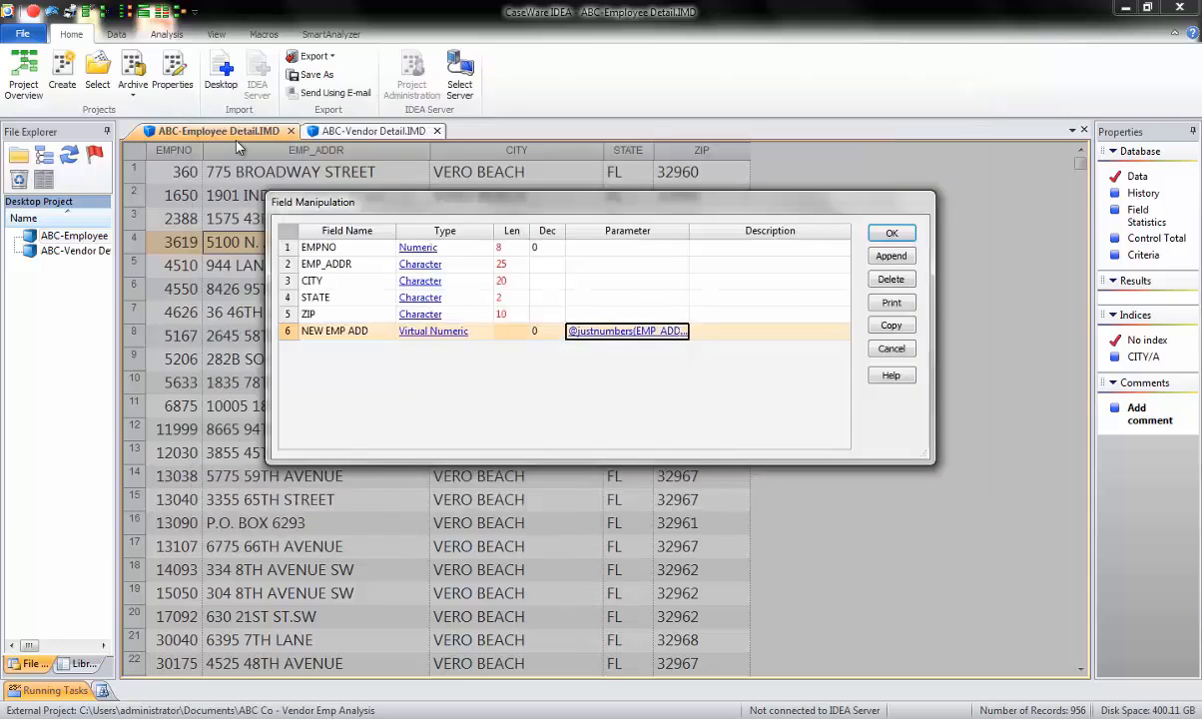
{"action": "left_click", "coordinate": [892, 235]}
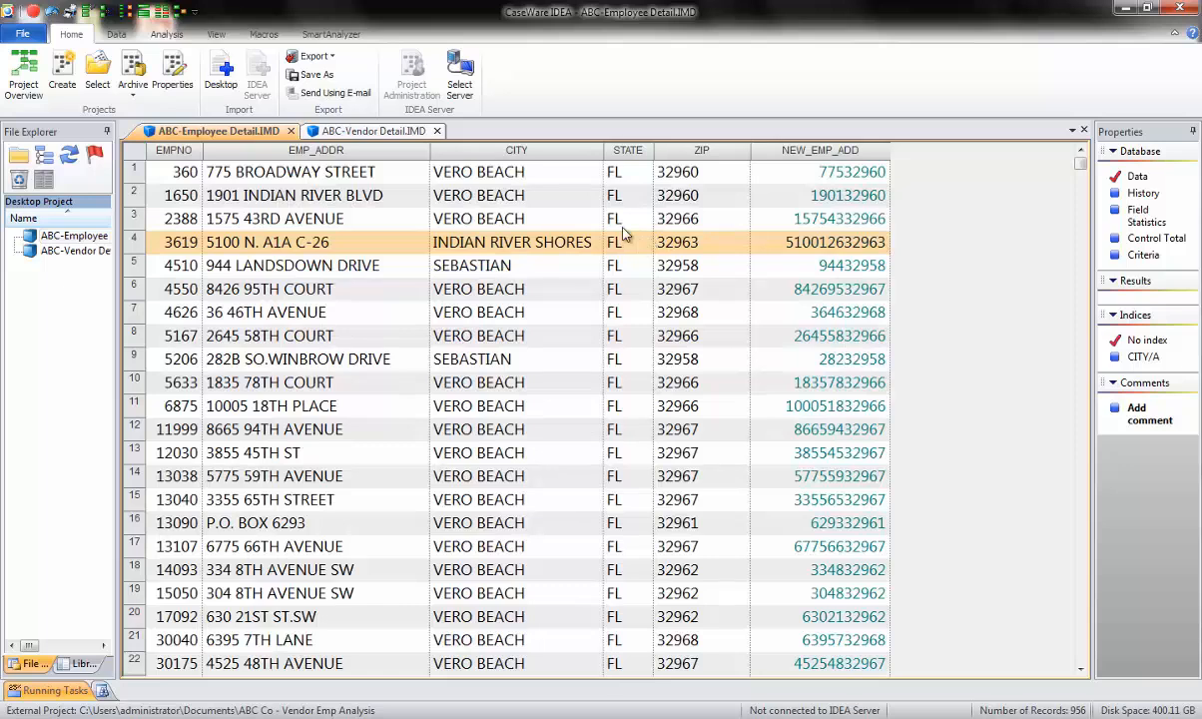
Append a virtual numeric field named NEW VEND ADD to the ABC-Vendor Detail database.
{"action": "left_click", "coordinate": [387, 138]}
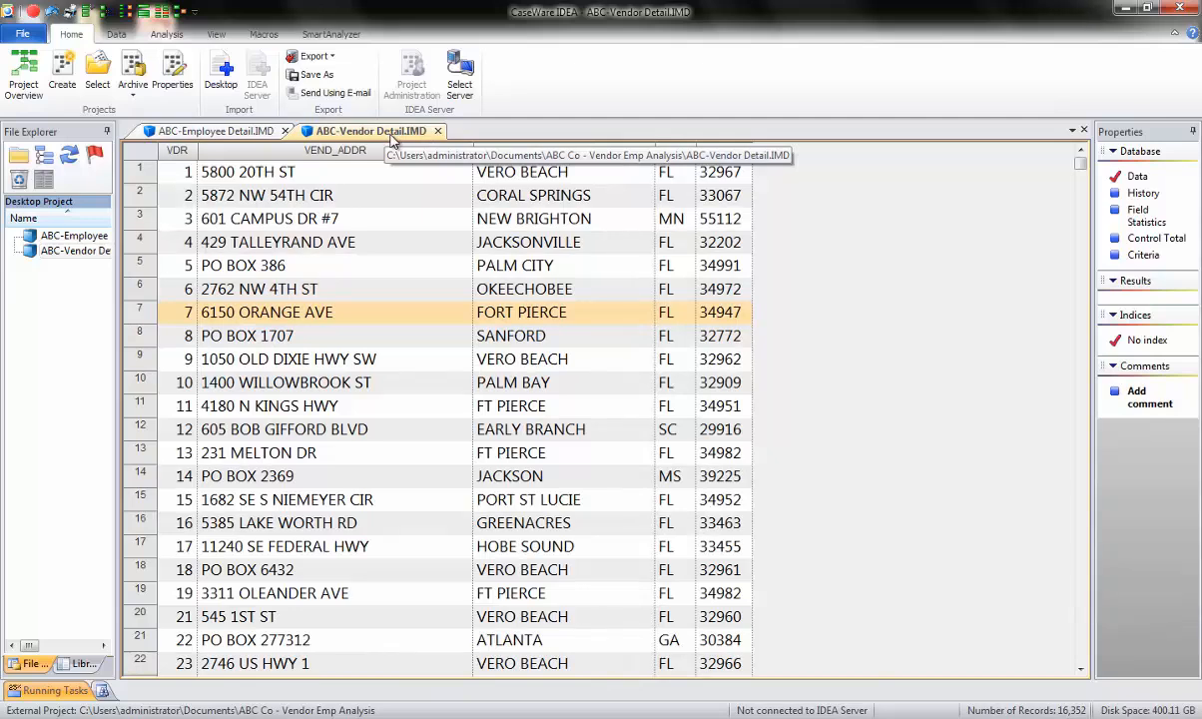
{"action": "double_click", "coordinate": [406, 265]}
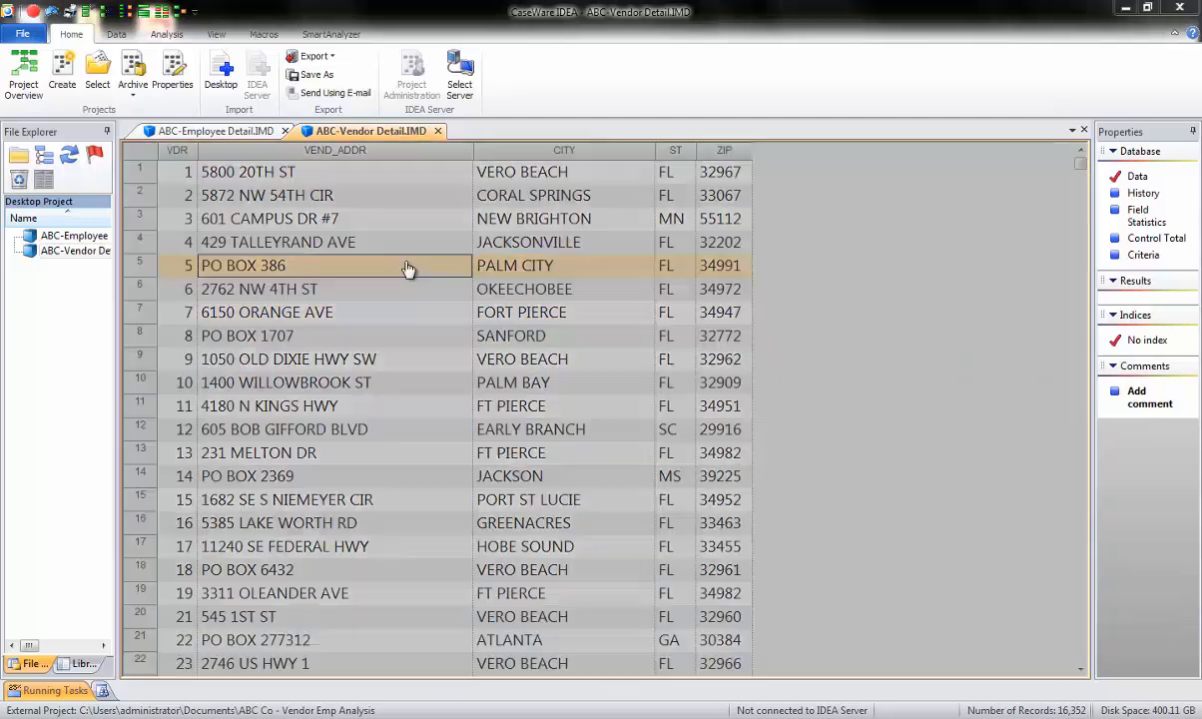
{"action": "left_click", "coordinate": [888, 256]}
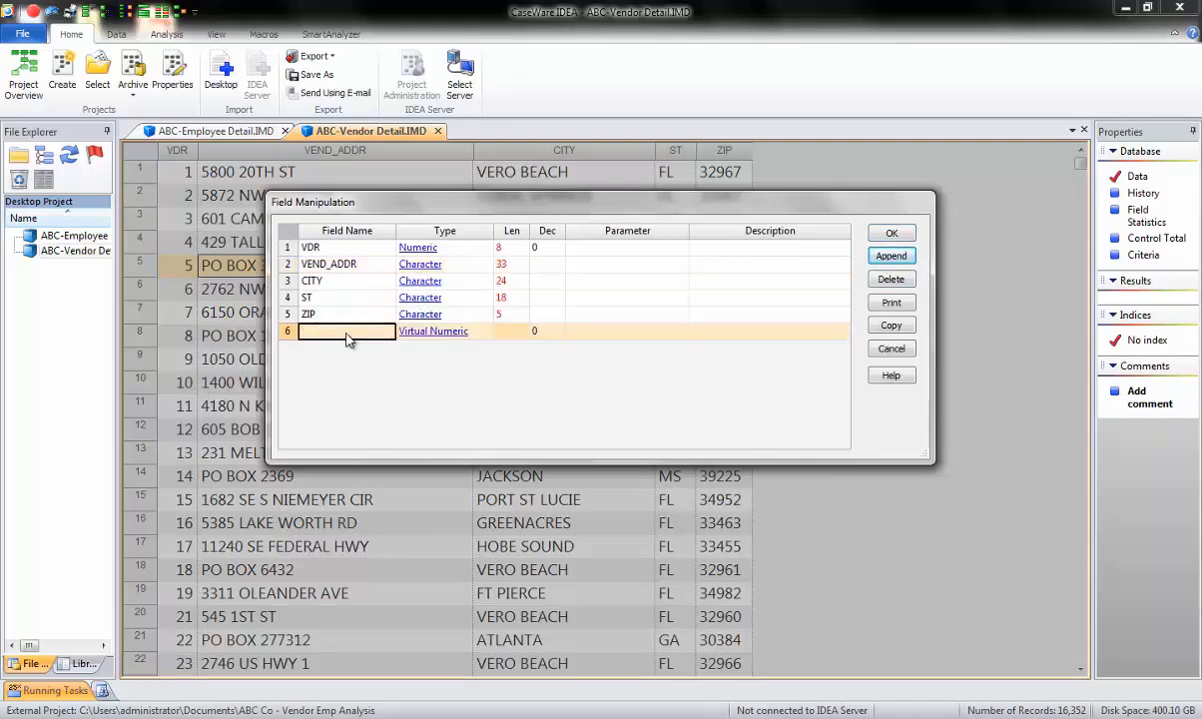
{"action": "type", "text": "NEW VEND ADD"}
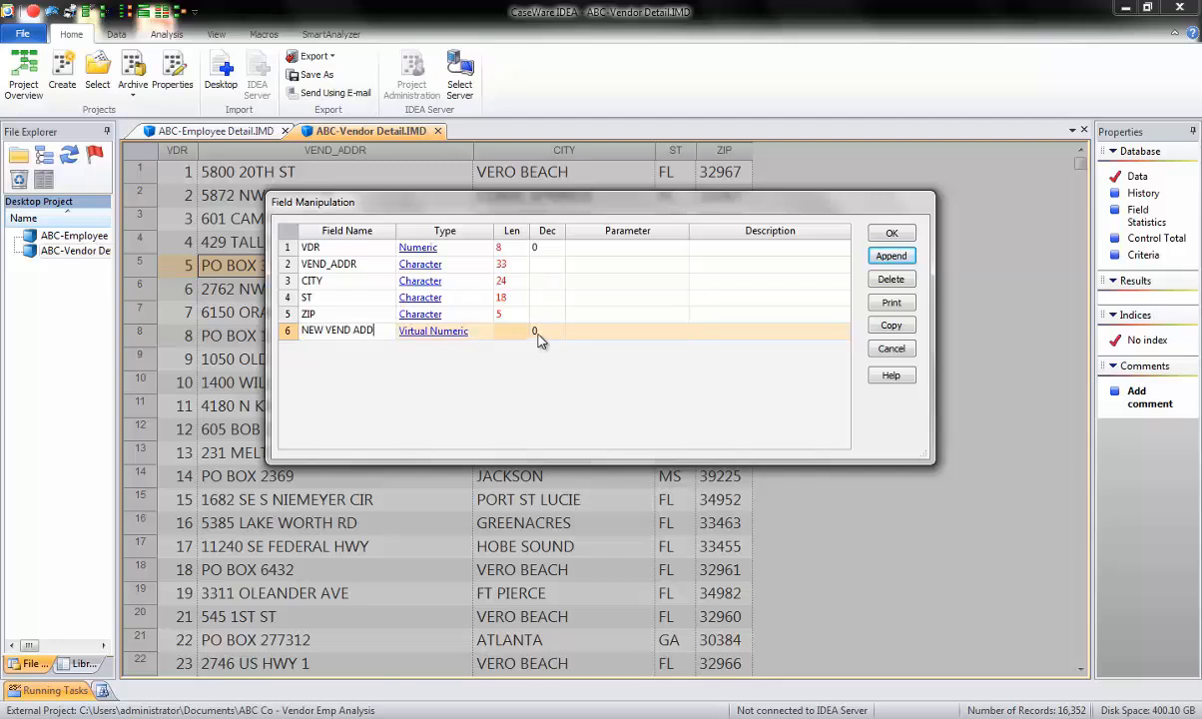
{"action": "left_click", "coordinate": [614, 331]}
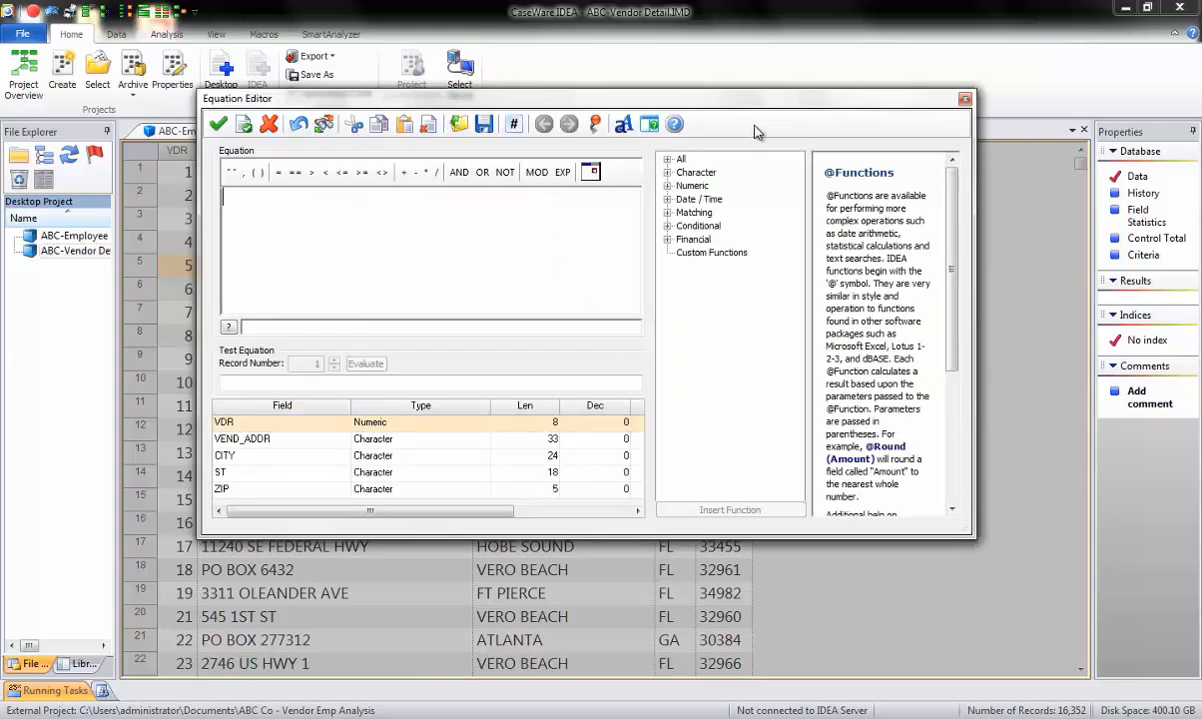
{"action": "type", "text": "@justn"}
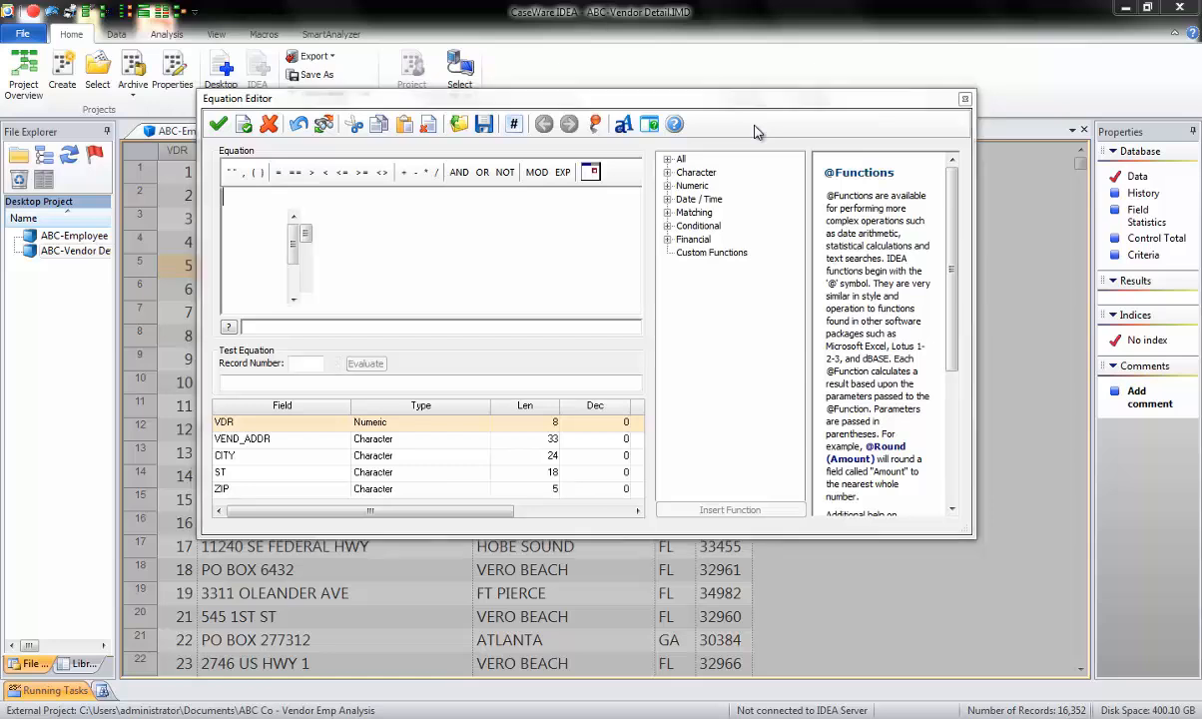
{"action": "type", "text": "umbers("}
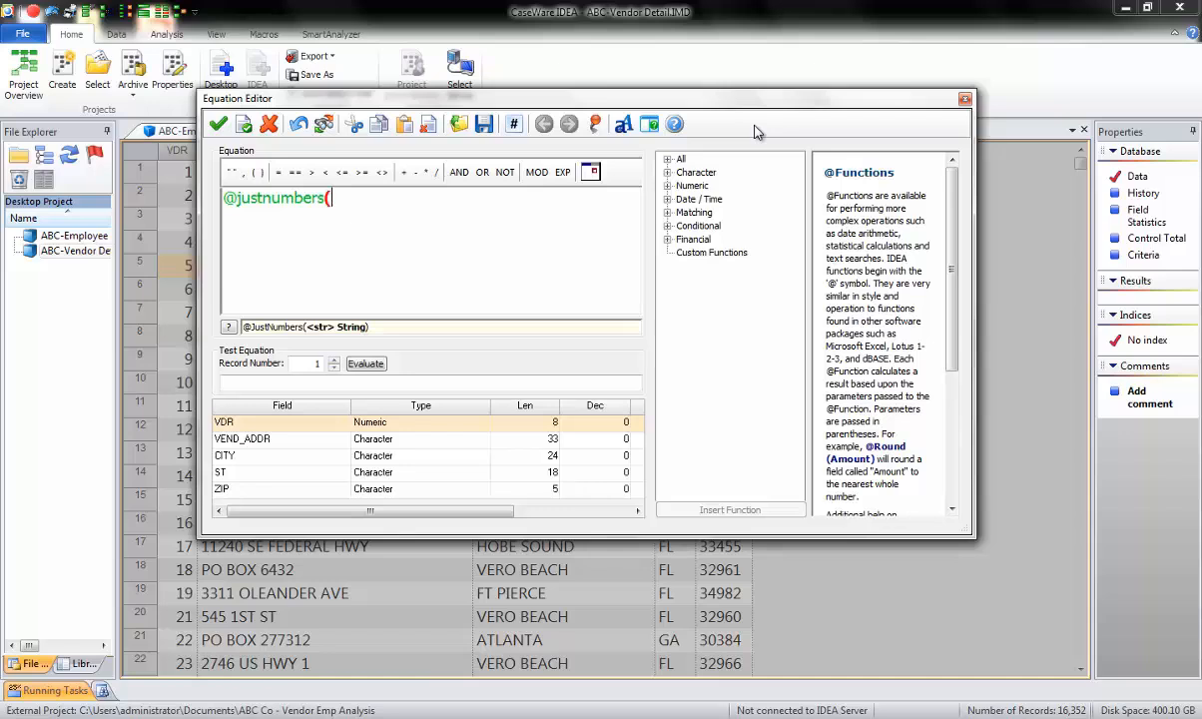
{"action": "type", "text": "ven"}
{"action": "key", "text": "Return"}
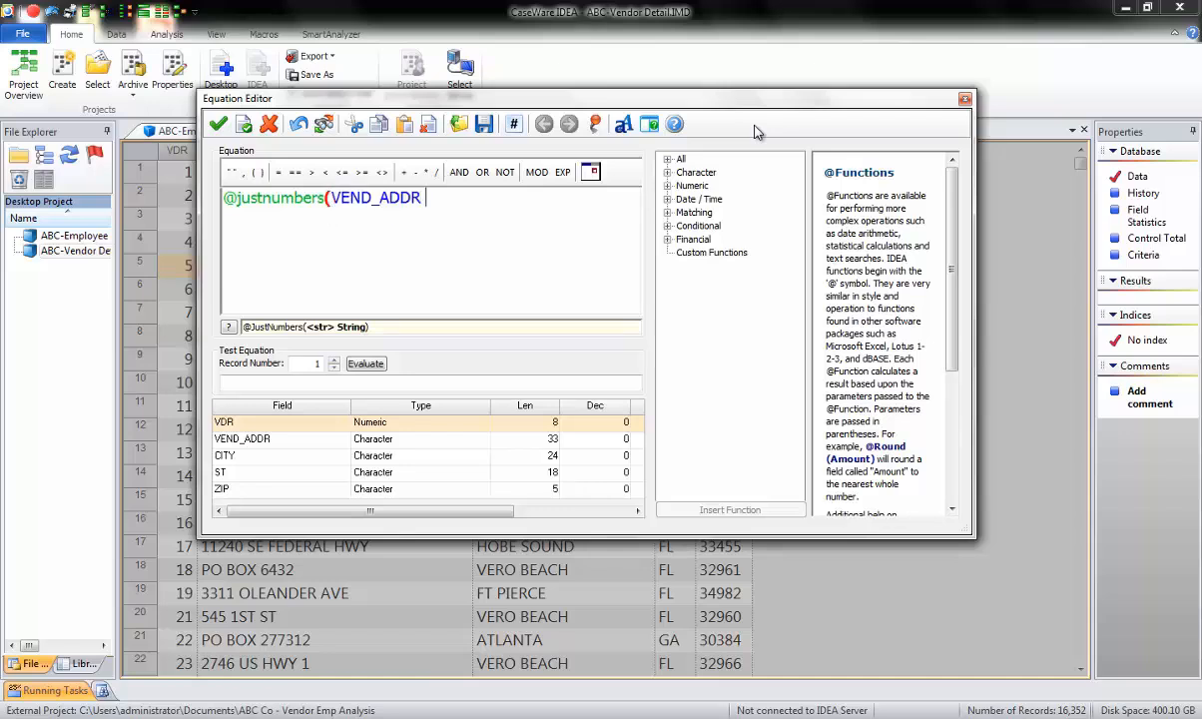
{"action": "type", "text": "+ zip"}
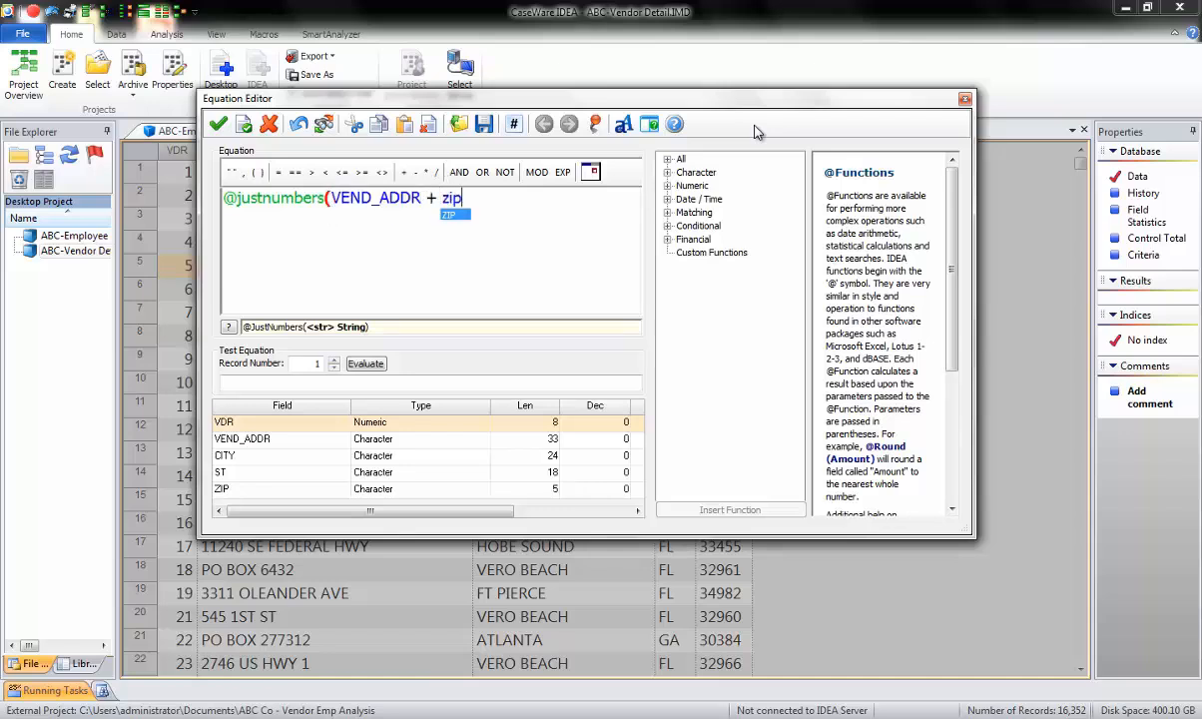
{"action": "type", "text": ")"}
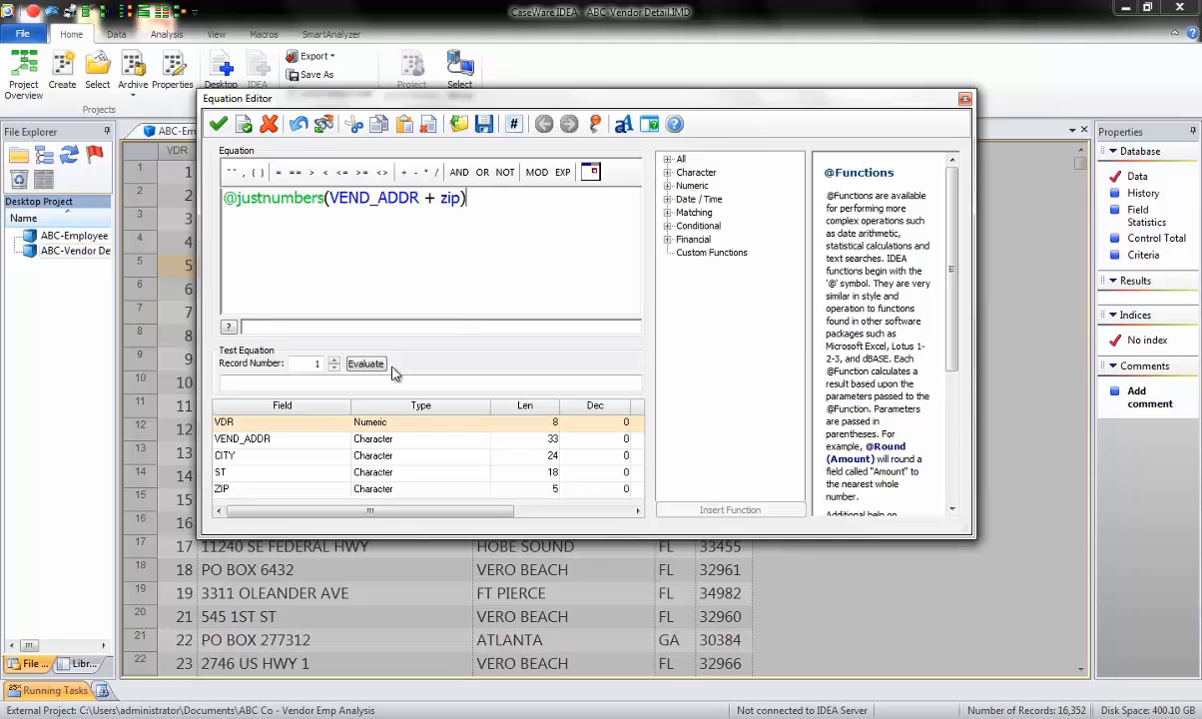
Evaluate the vendor equation on record 1, validate it and save the NEW VEND ADD field.
{"action": "left_click", "coordinate": [364, 365]}
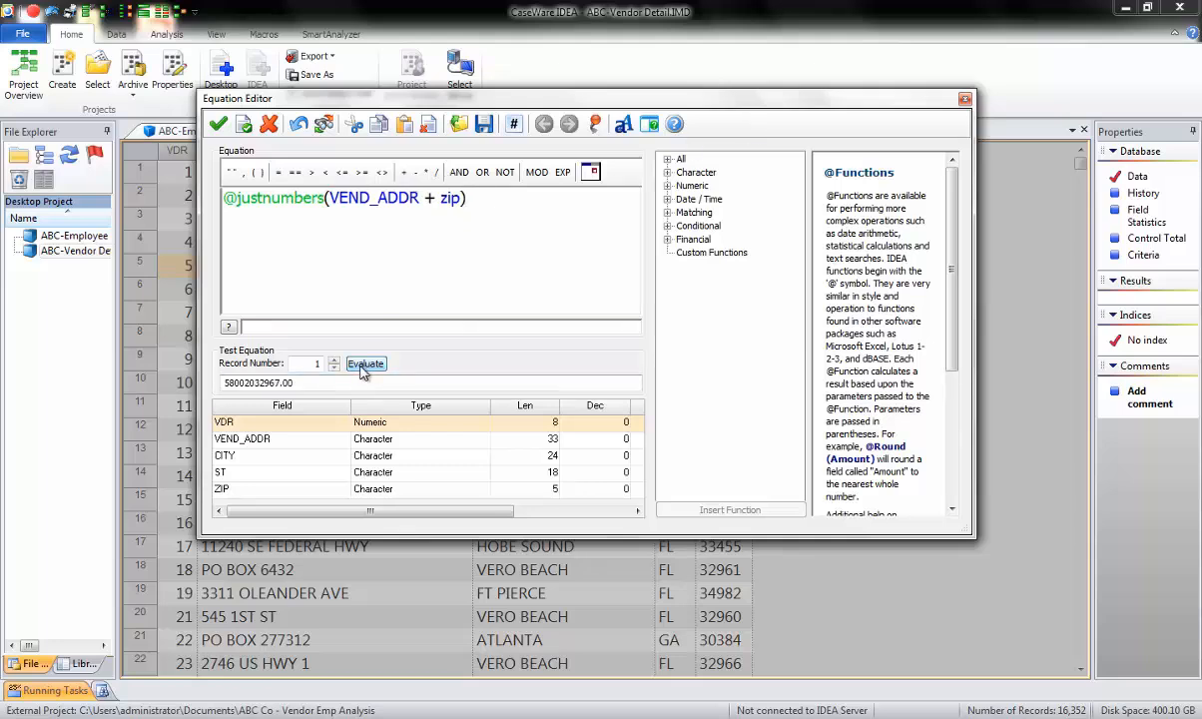
{"action": "left_click", "coordinate": [218, 125]}
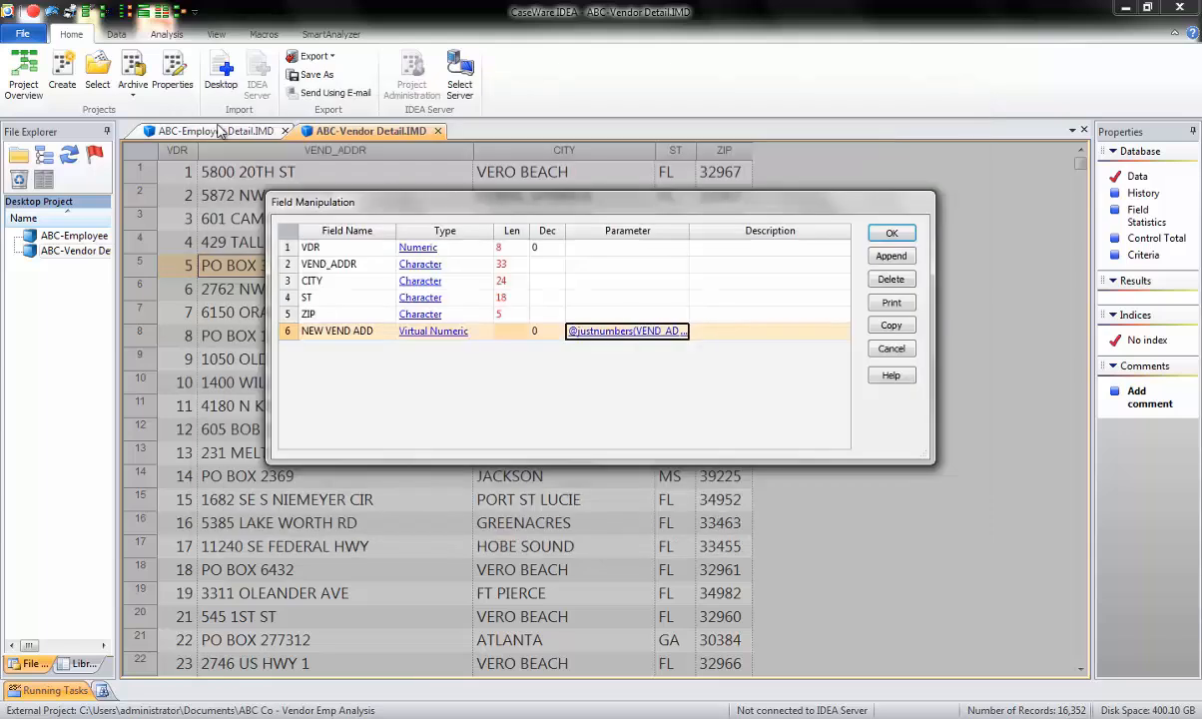
{"action": "left_click", "coordinate": [892, 236]}
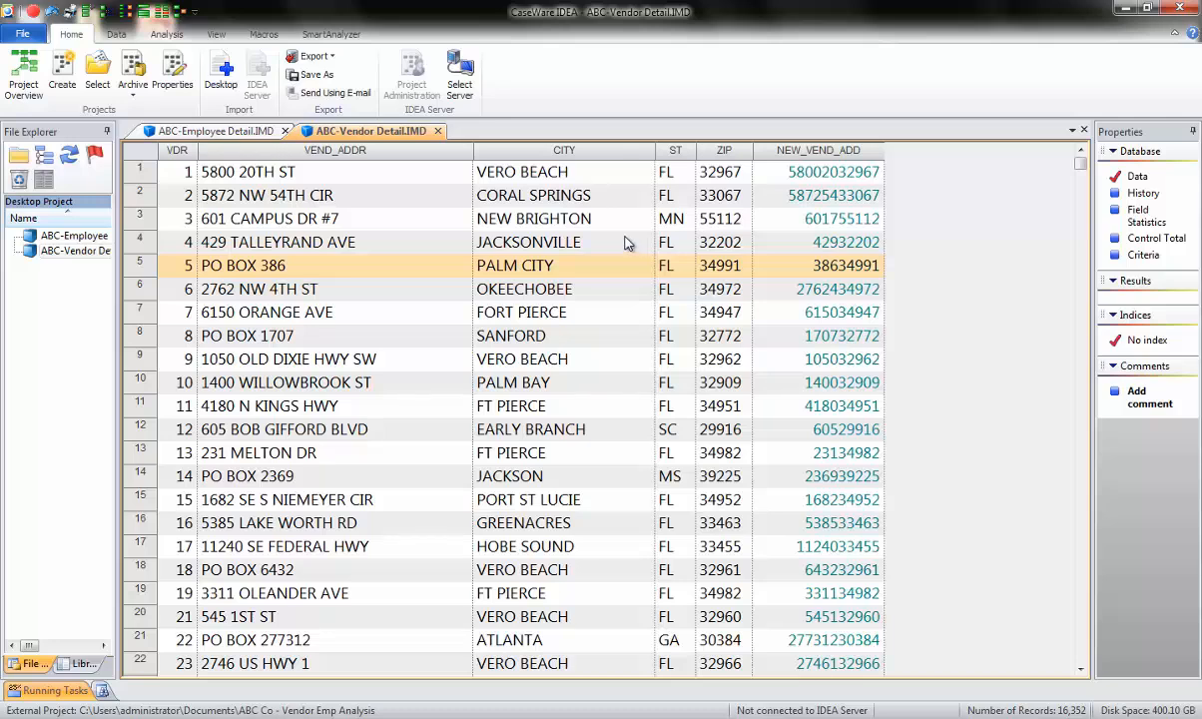
Start a Visual Connector relation from ABC-Vendor Detail, enlarge its field list to show all fields, and add the ABC-Employee Detail database.
{"action": "left_click", "coordinate": [166, 36]}
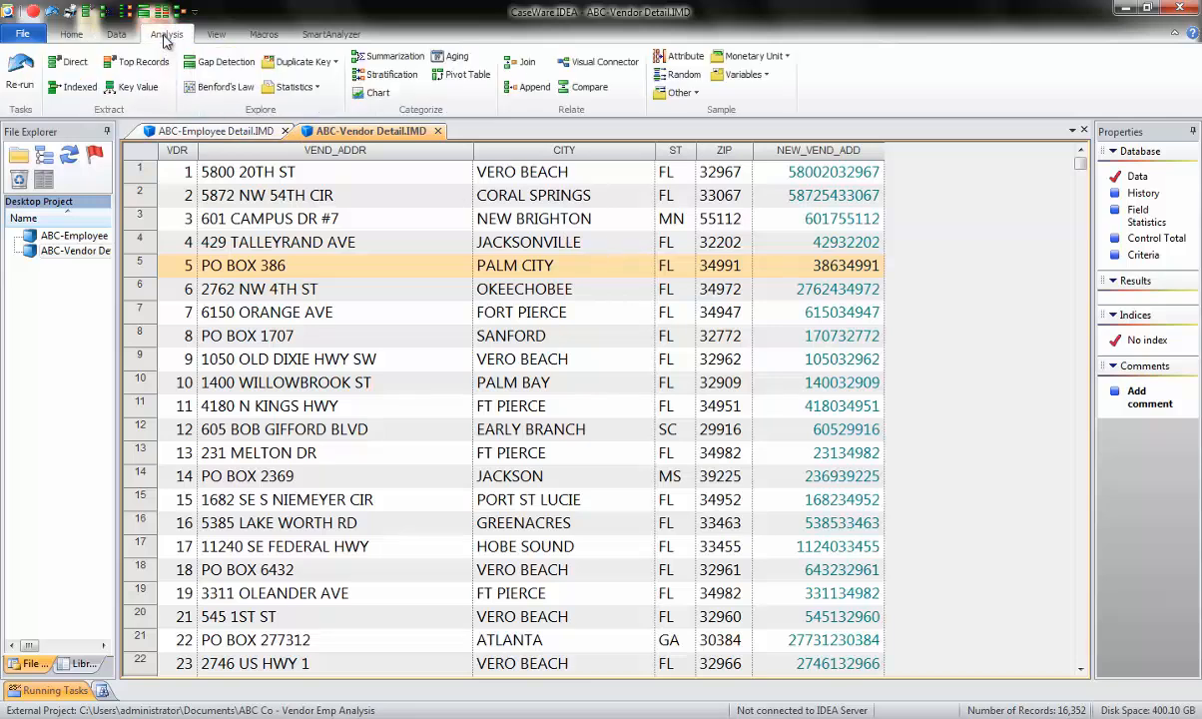
{"action": "left_click", "coordinate": [595, 66]}
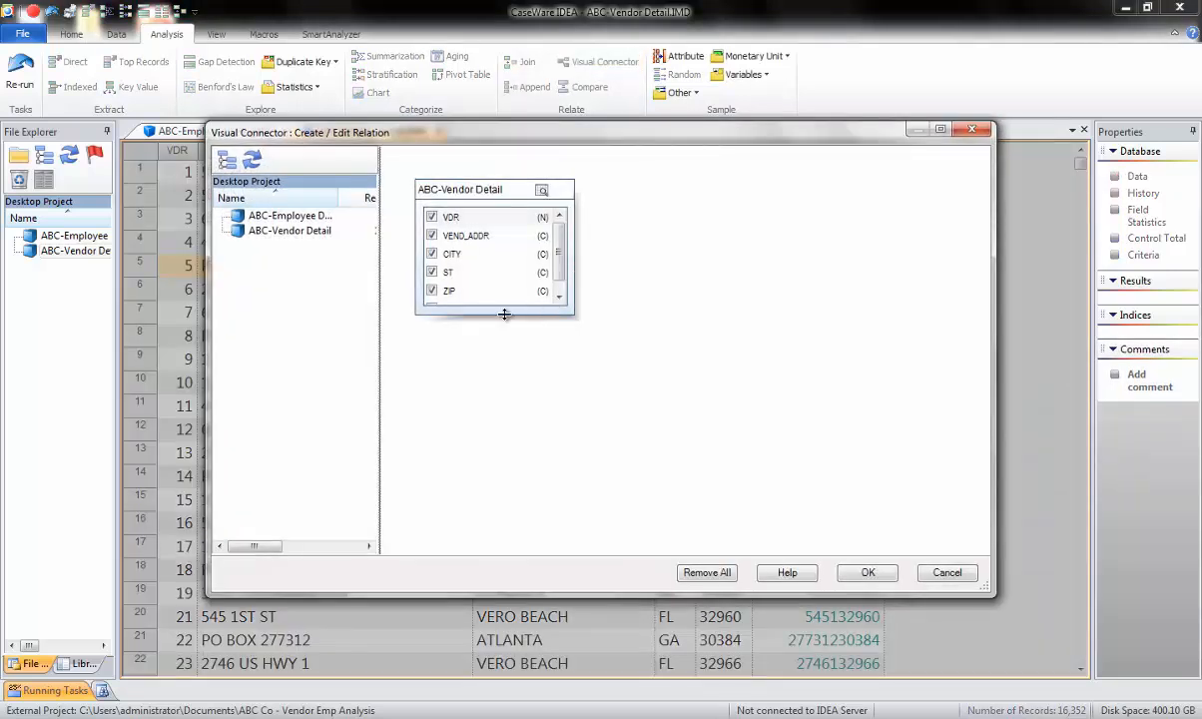
{"action": "left_click_drag", "start_coordinate": [504, 314], "coordinate": [504, 403]}
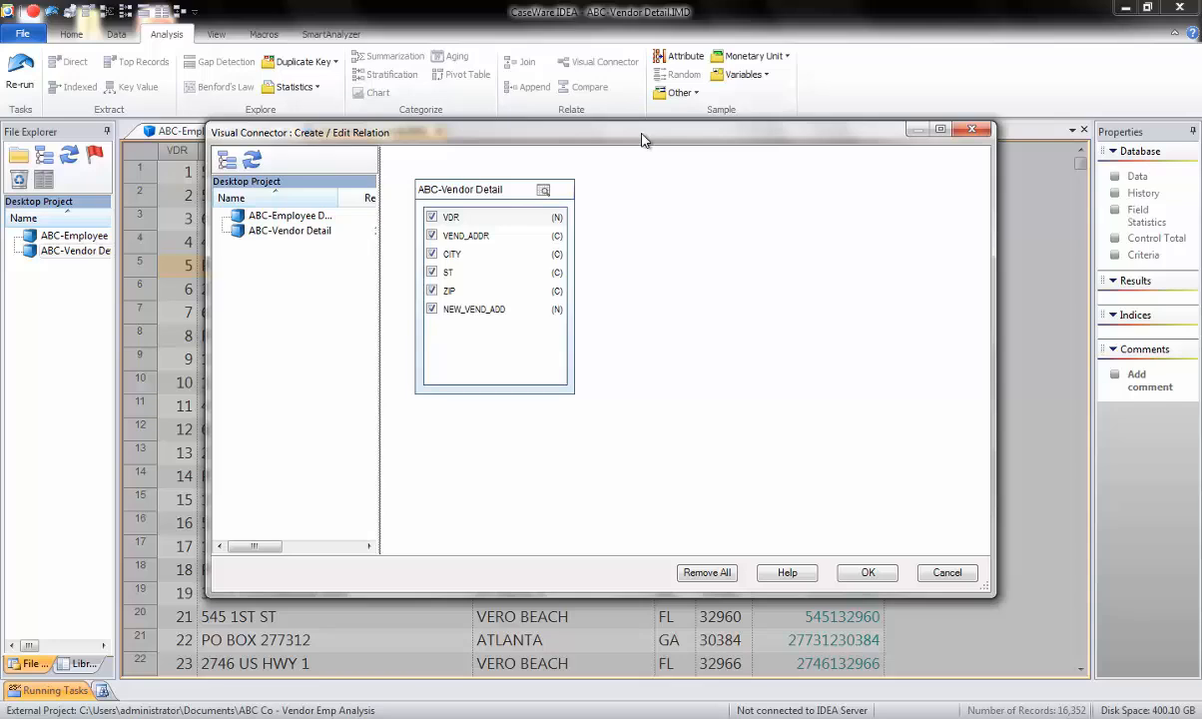
{"action": "double_click", "coordinate": [298, 220]}
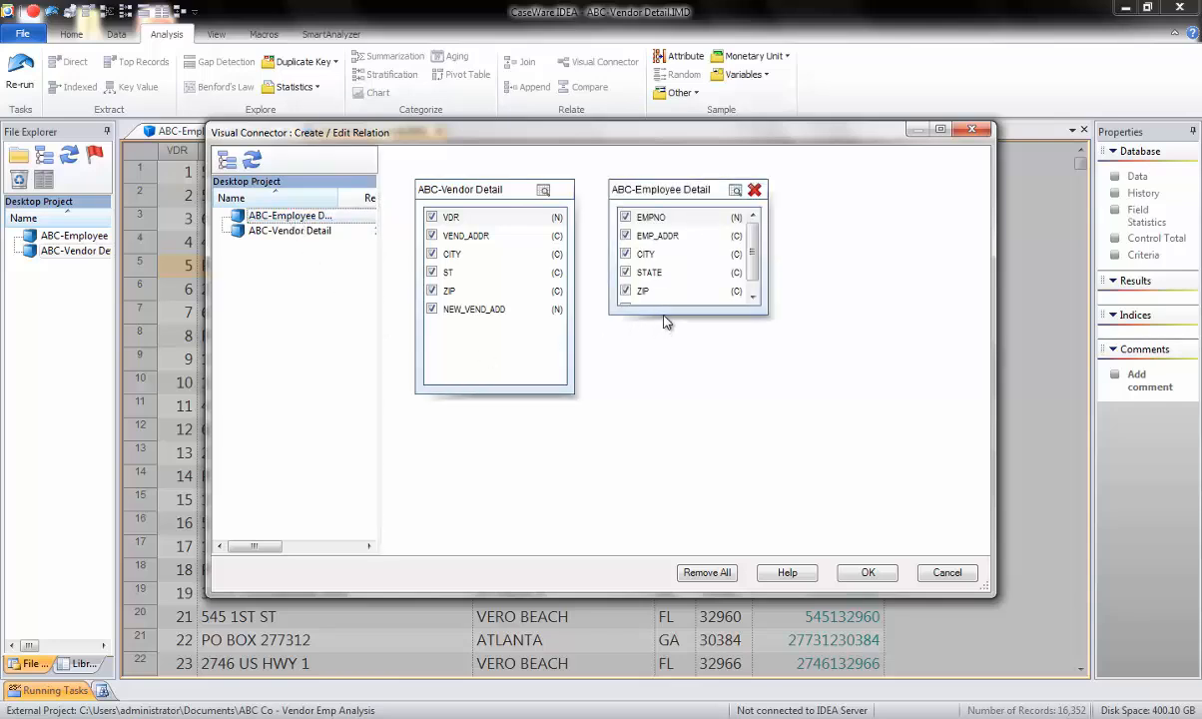
Enlarge the ABC-Employee Detail field list, link NEW_VEND_ADD to NEW_EMP_ADD and accept the relation.
{"action": "left_click_drag", "start_coordinate": [663, 312], "coordinate": [666, 409]}
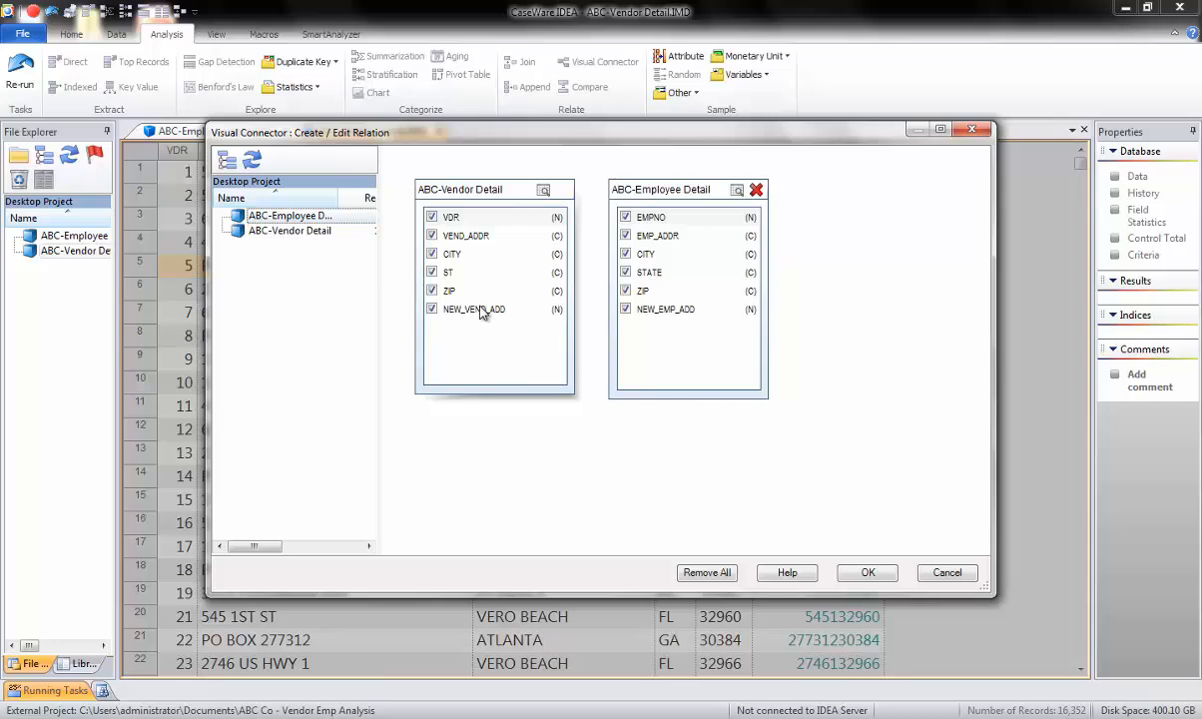
{"action": "left_click_drag", "start_coordinate": [479, 311], "coordinate": [662, 315]}
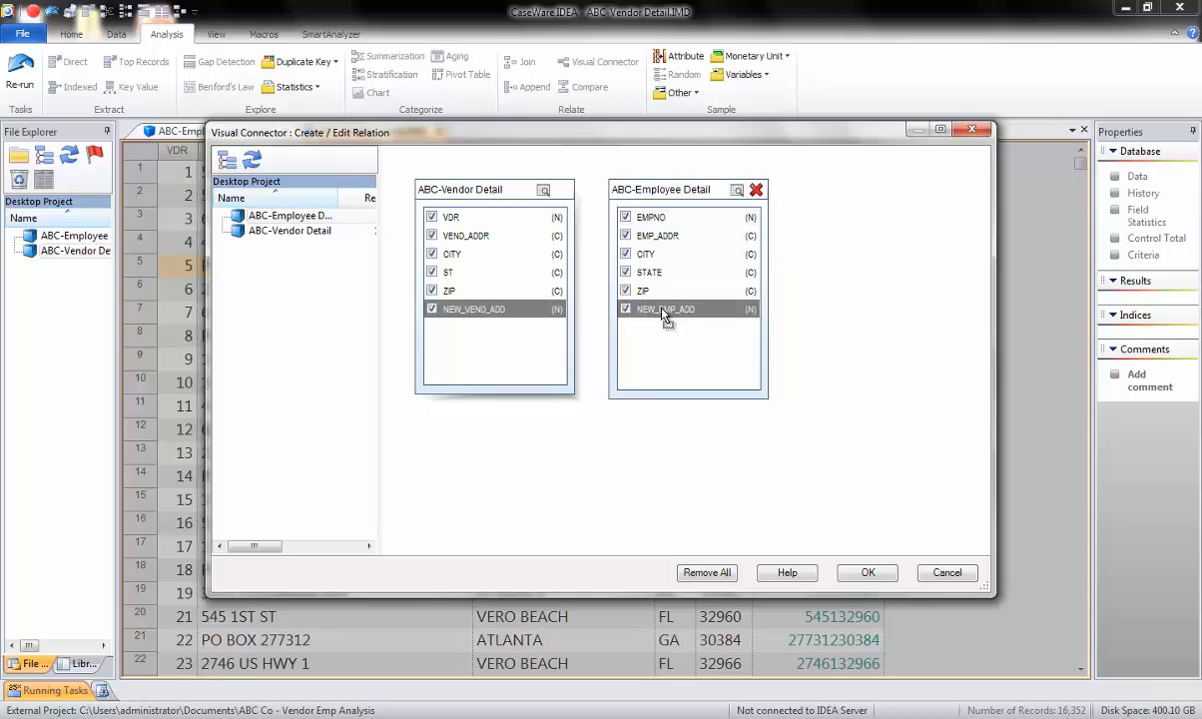
{"action": "left_click_drag", "start_coordinate": [664, 314], "coordinate": [664, 314]}
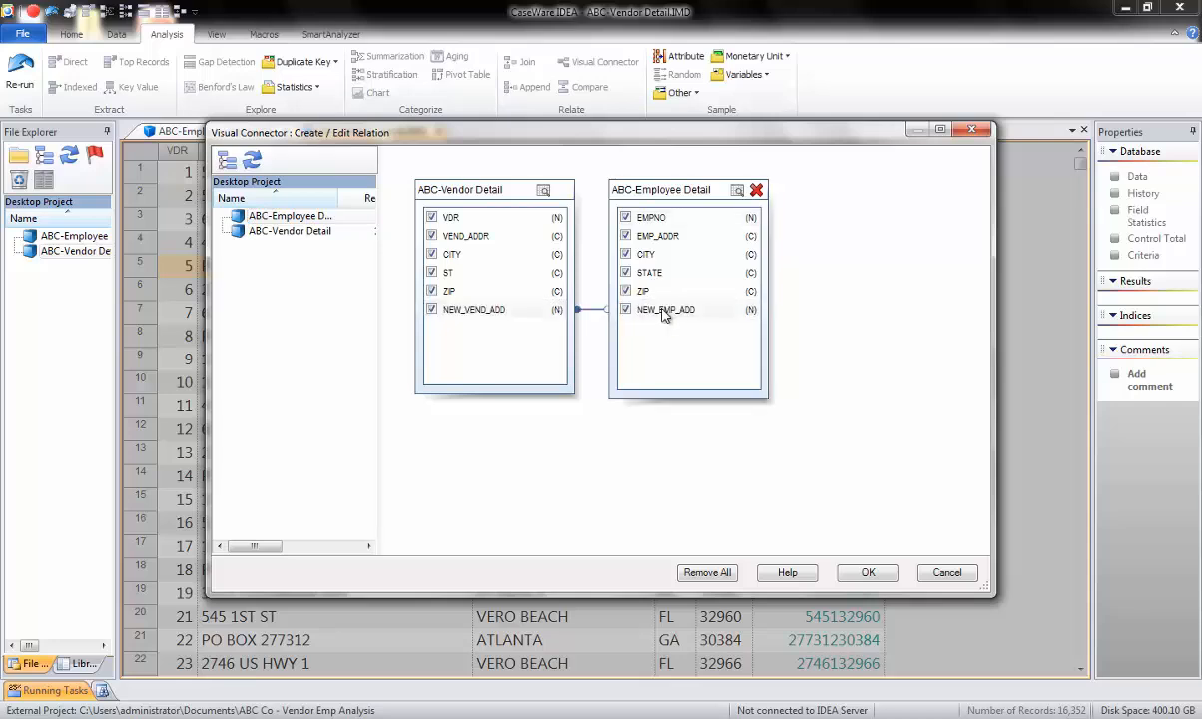
{"action": "left_click", "coordinate": [862, 570]}
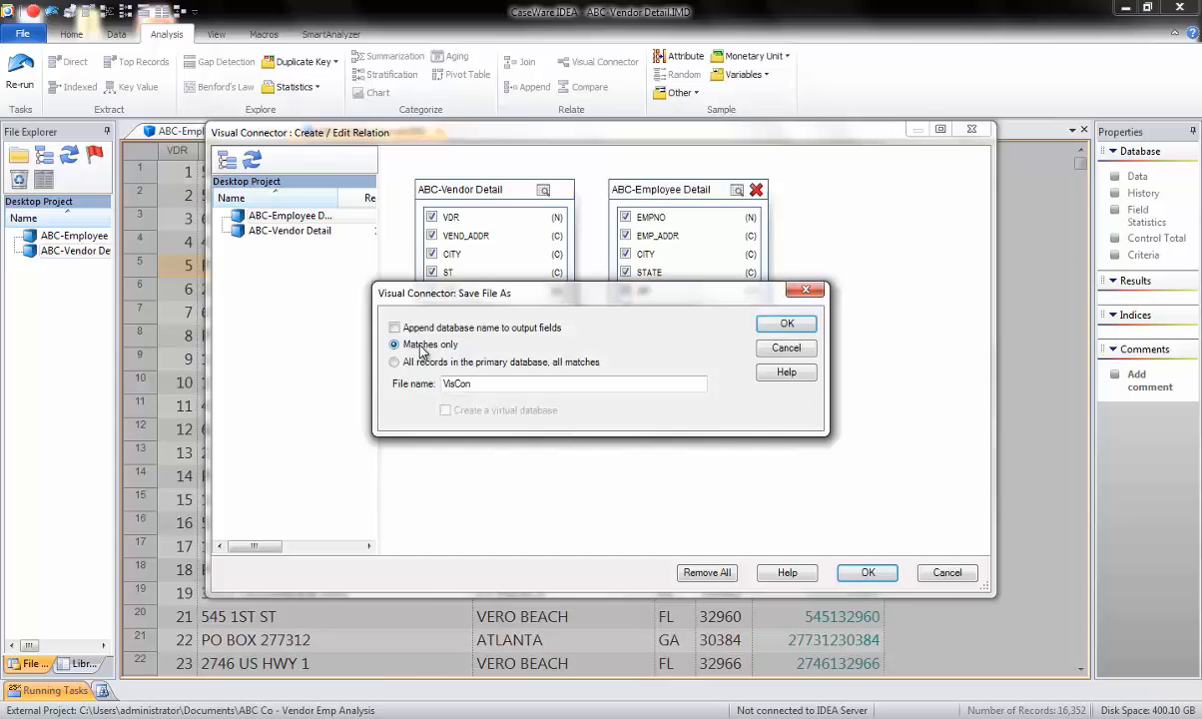
Name the matches-only output file "Join vend to emp on Address" and create the joined database.
{"action": "left_click_drag", "start_coordinate": [483, 384], "coordinate": [419, 385]}
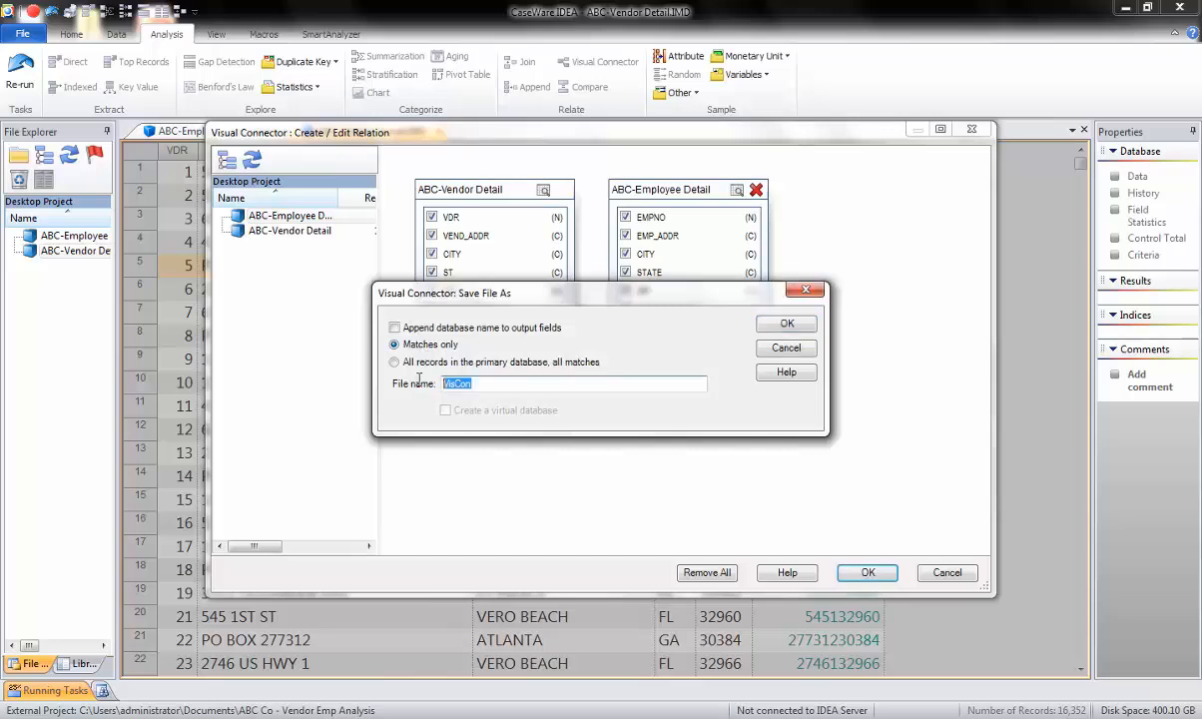
{"action": "type", "text": "Join vend to emp on Addre"}
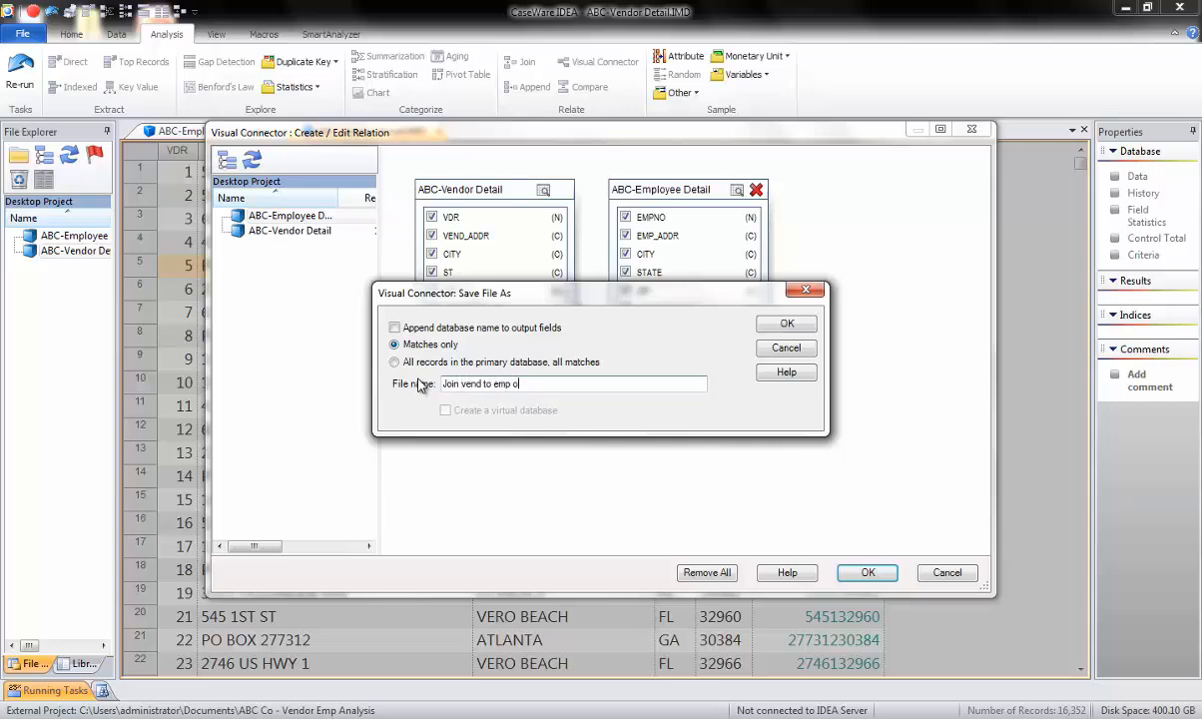
{"action": "type", "text": "ss"}
{"action": "left_click", "coordinate": [784, 326]}
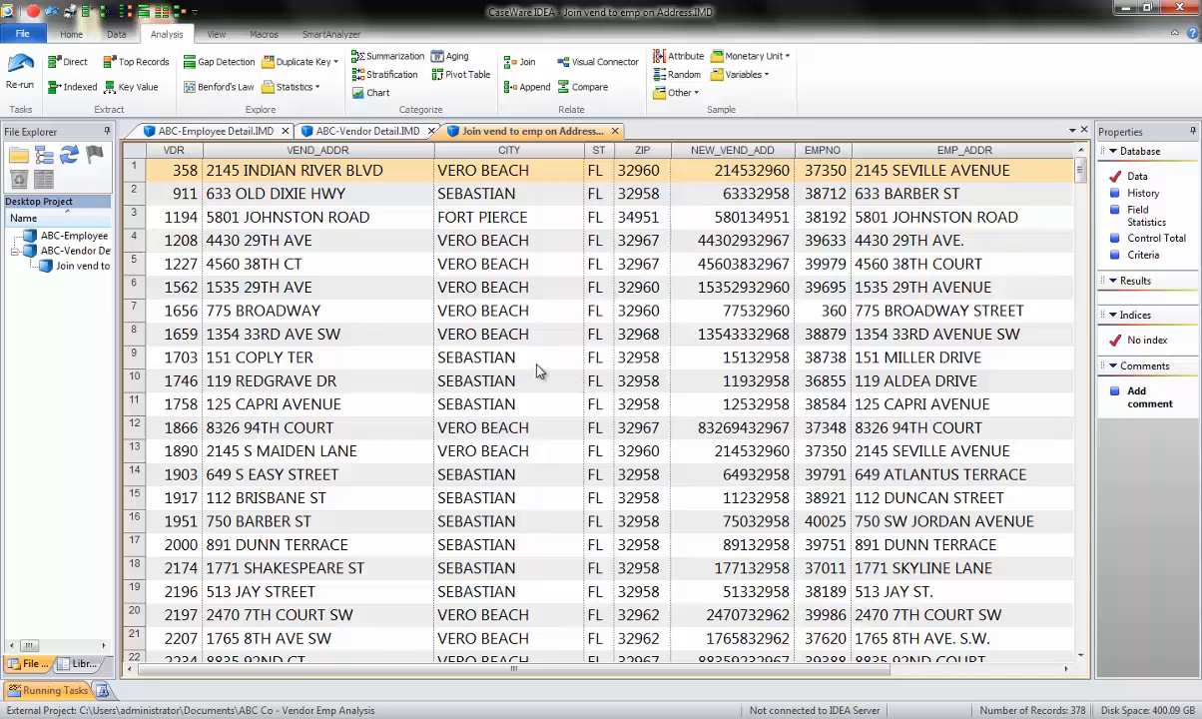
Append a virtual numeric field named ADD DISTANCE with 6 decimals to the joined database.
{"action": "left_click", "coordinate": [560, 241]}
{"action": "double_click", "coordinate": [560, 241]}
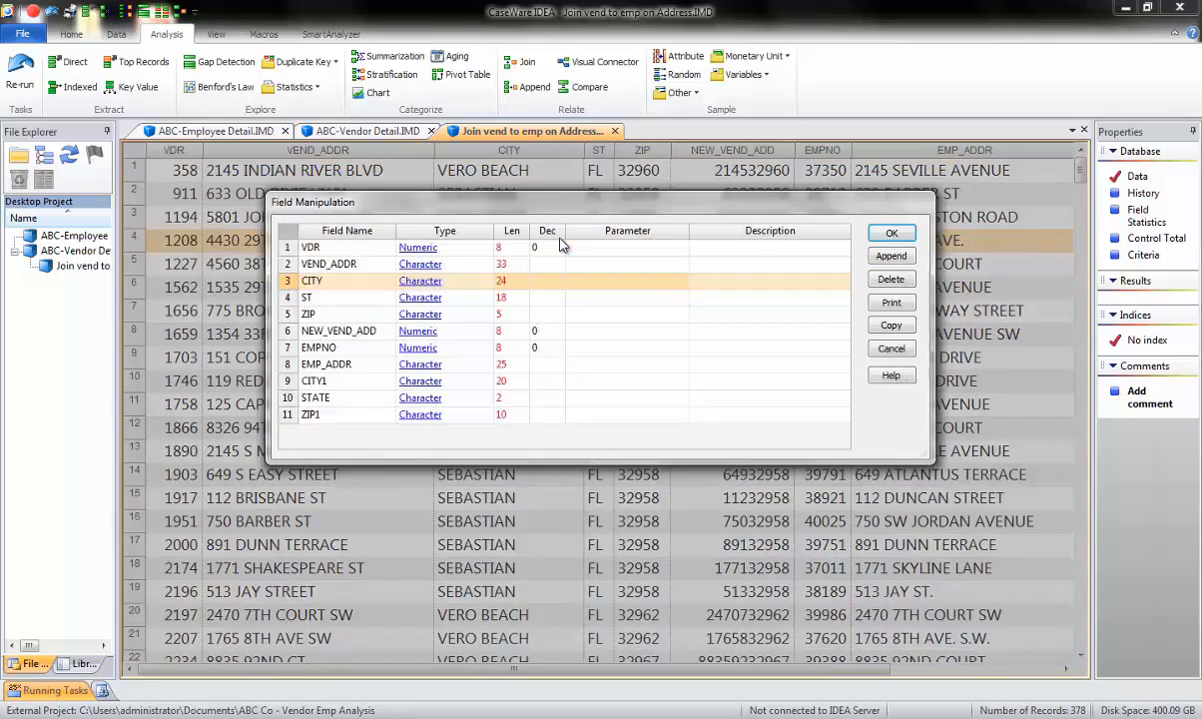
{"action": "left_click", "coordinate": [883, 257]}
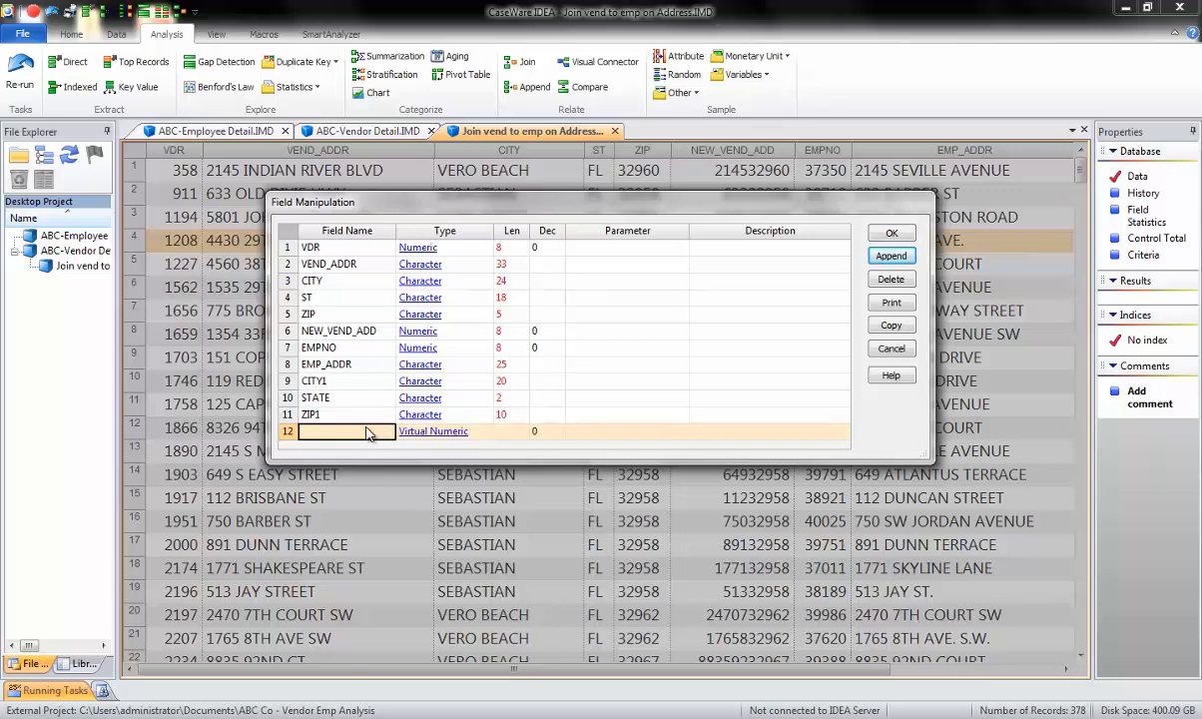
{"action": "type", "text": "ADD "}
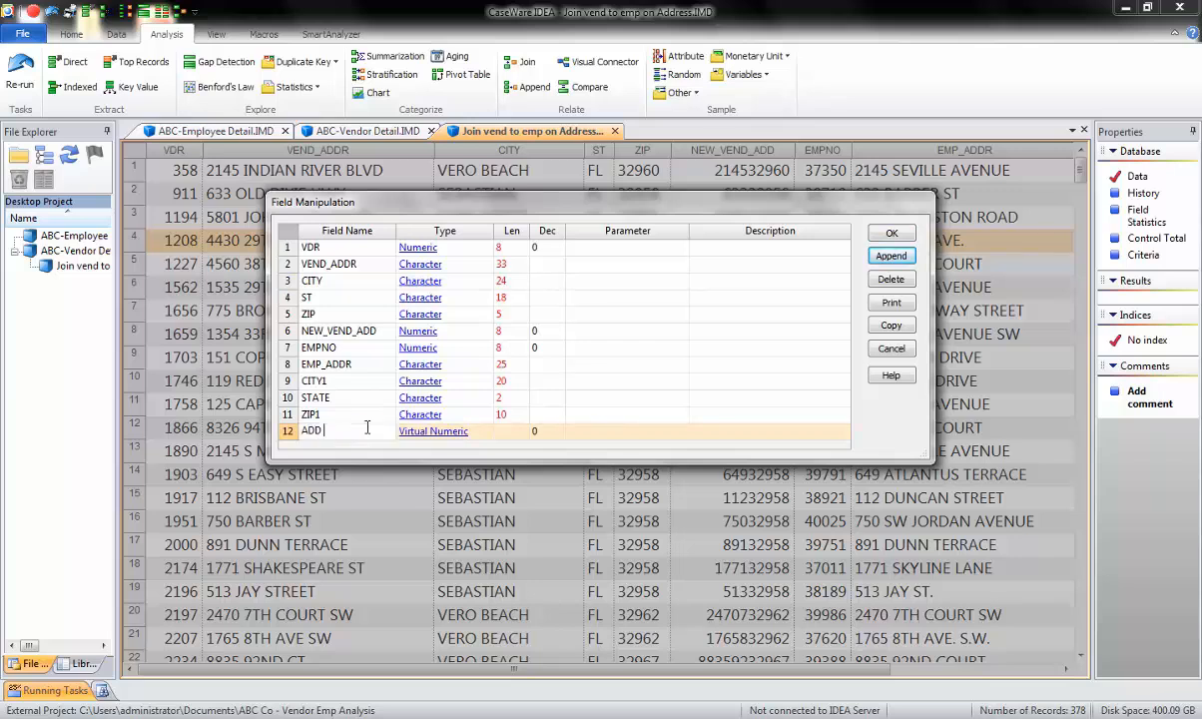
{"action": "type", "text": "DISTANCE"}
{"action": "left_click", "coordinate": [549, 435]}
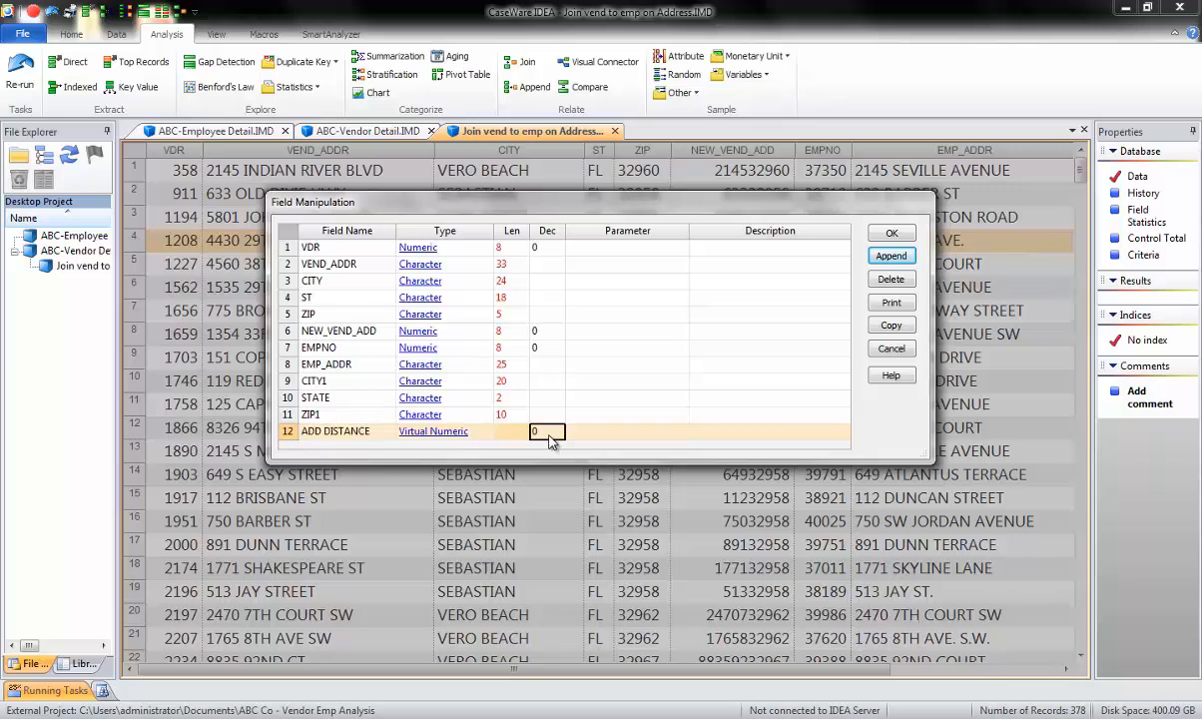
{"action": "type", "text": "6"}
{"action": "left_click", "coordinate": [621, 435]}
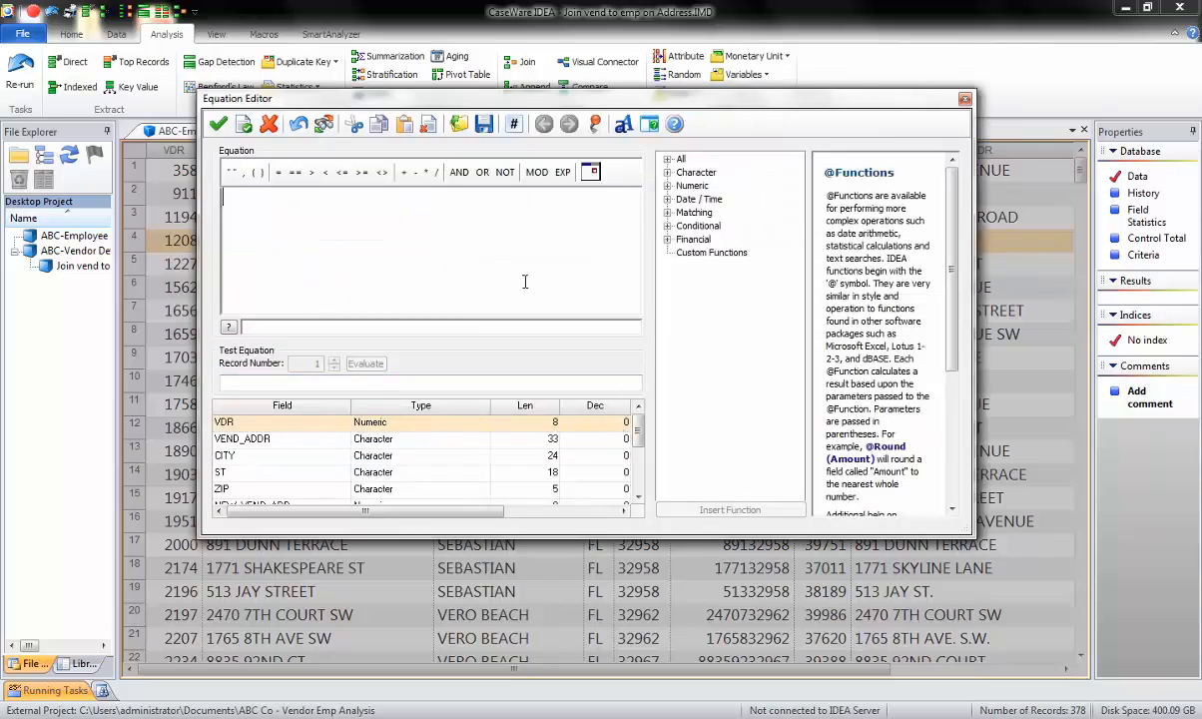
{"action": "left_click", "coordinate": [667, 213]}
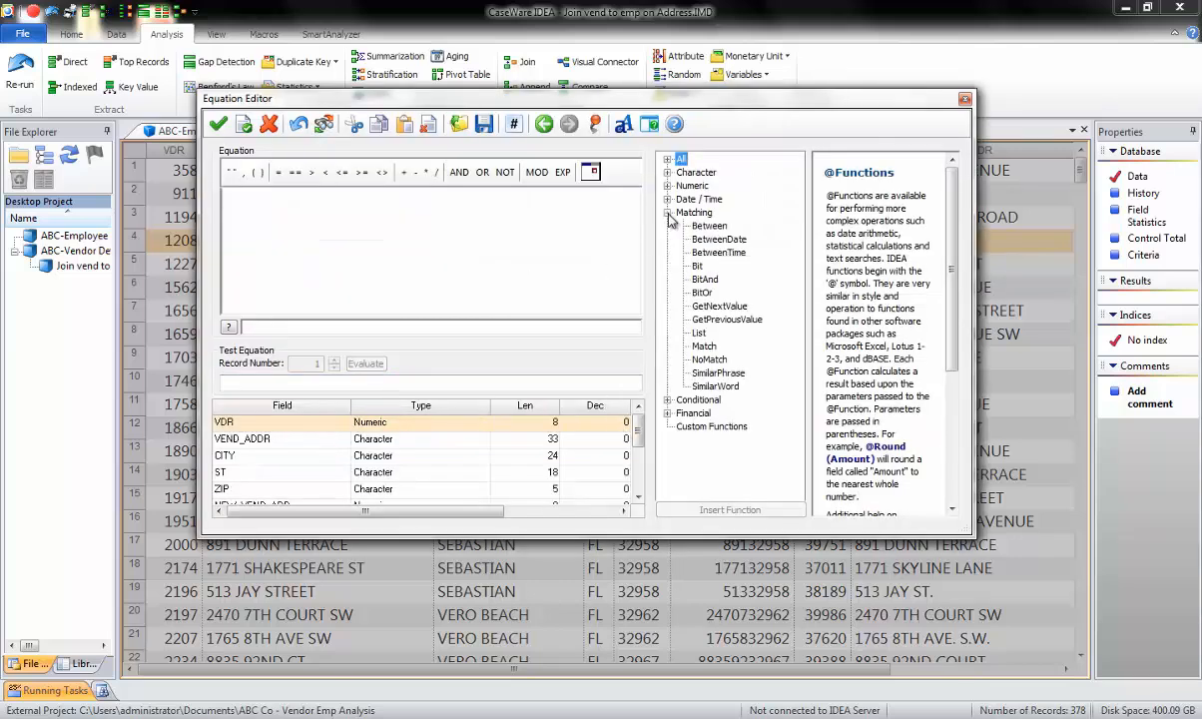
{"action": "left_click", "coordinate": [706, 374]}
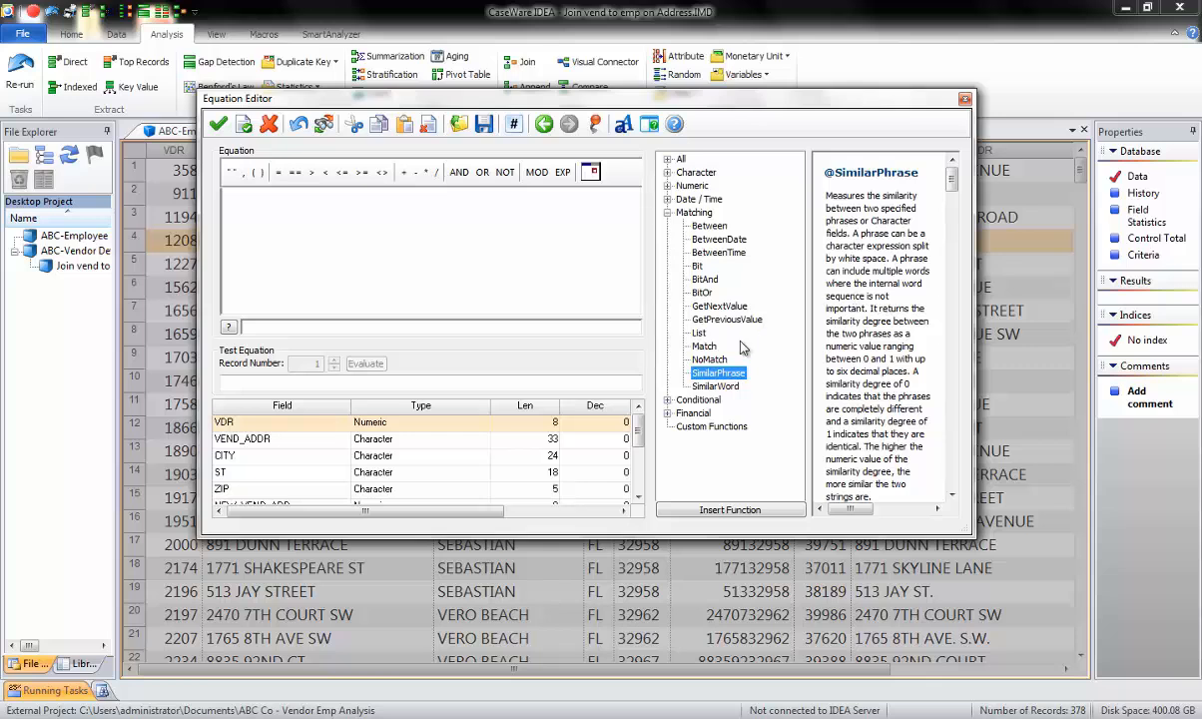
{"action": "double_click", "coordinate": [723, 376]}
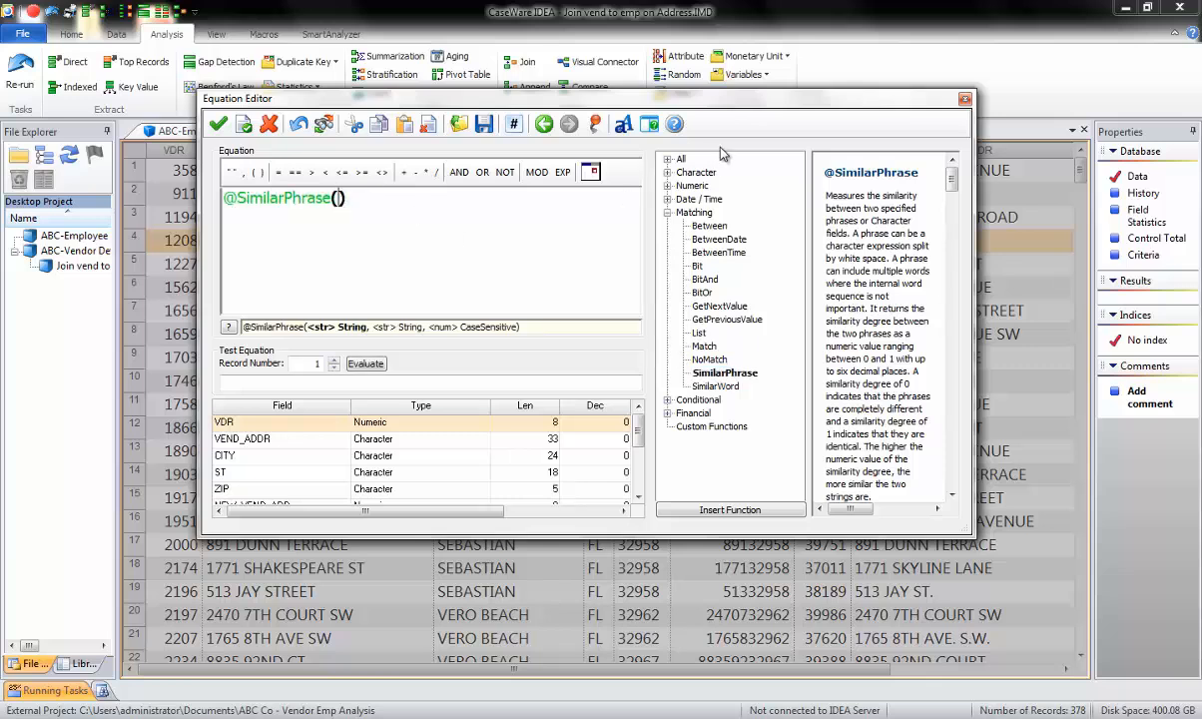
{"action": "double_click", "coordinate": [252, 439]}
{"action": "type", "text": ","}
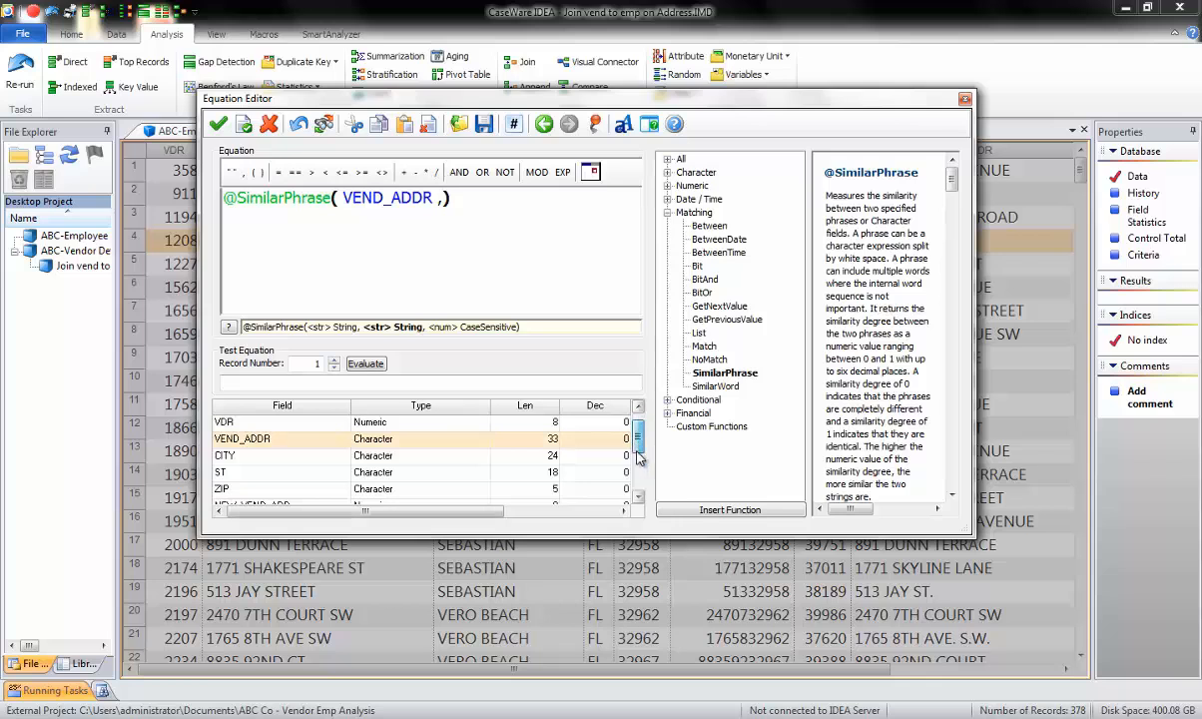
{"action": "left_click_drag", "start_coordinate": [635, 432], "coordinate": [637, 489]}
{"action": "double_click", "coordinate": [253, 439]}
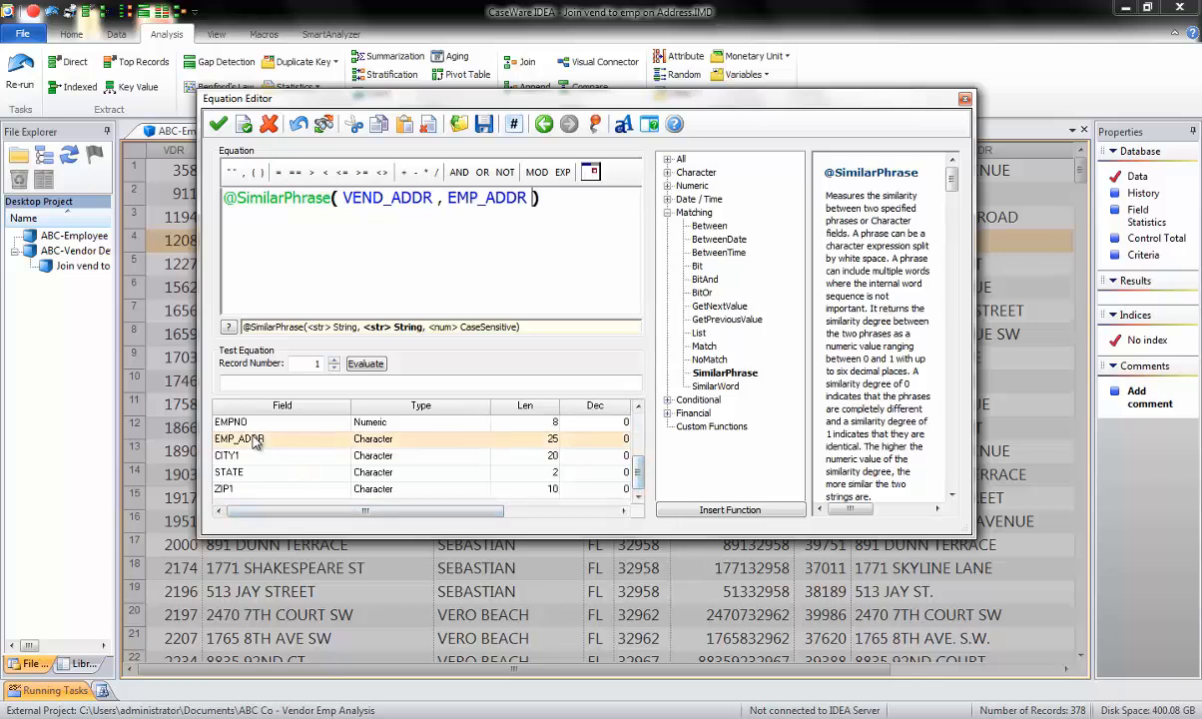
Evaluate the similarity equation on record 1, validate it and save the ADD DISTANCE field.
{"action": "left_click", "coordinate": [362, 367]}
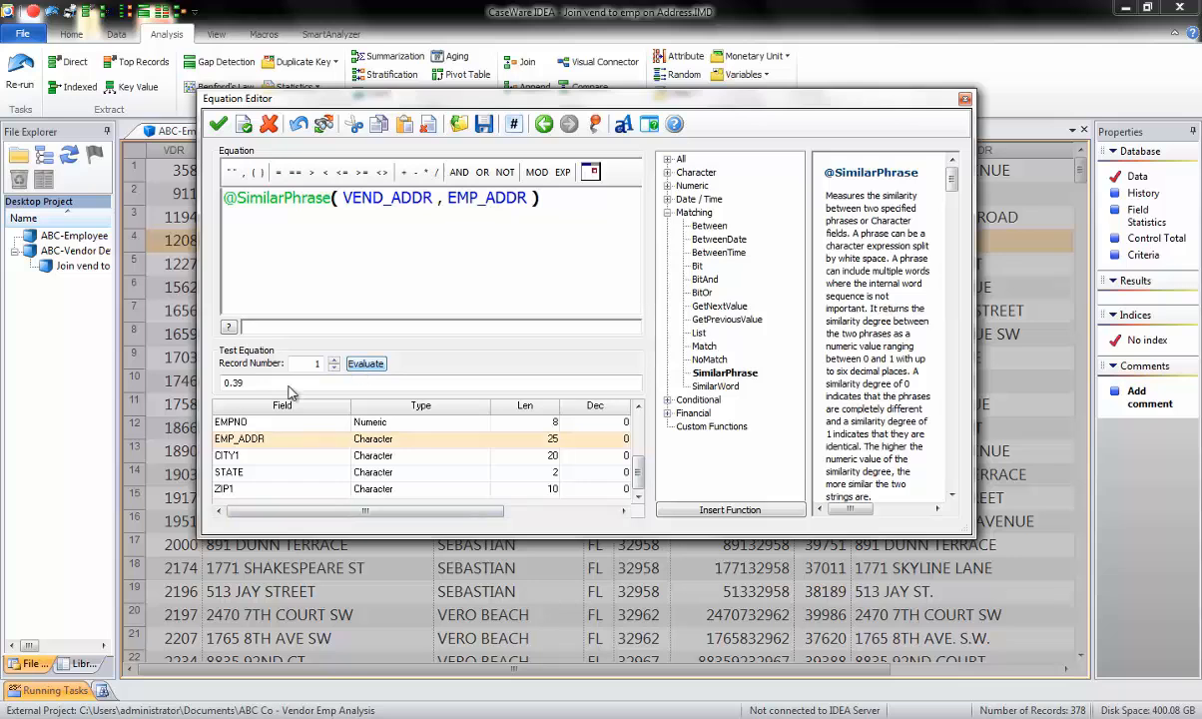
{"action": "mouse_move", "coordinate": [254, 385]}
{"action": "left_click", "coordinate": [217, 124]}
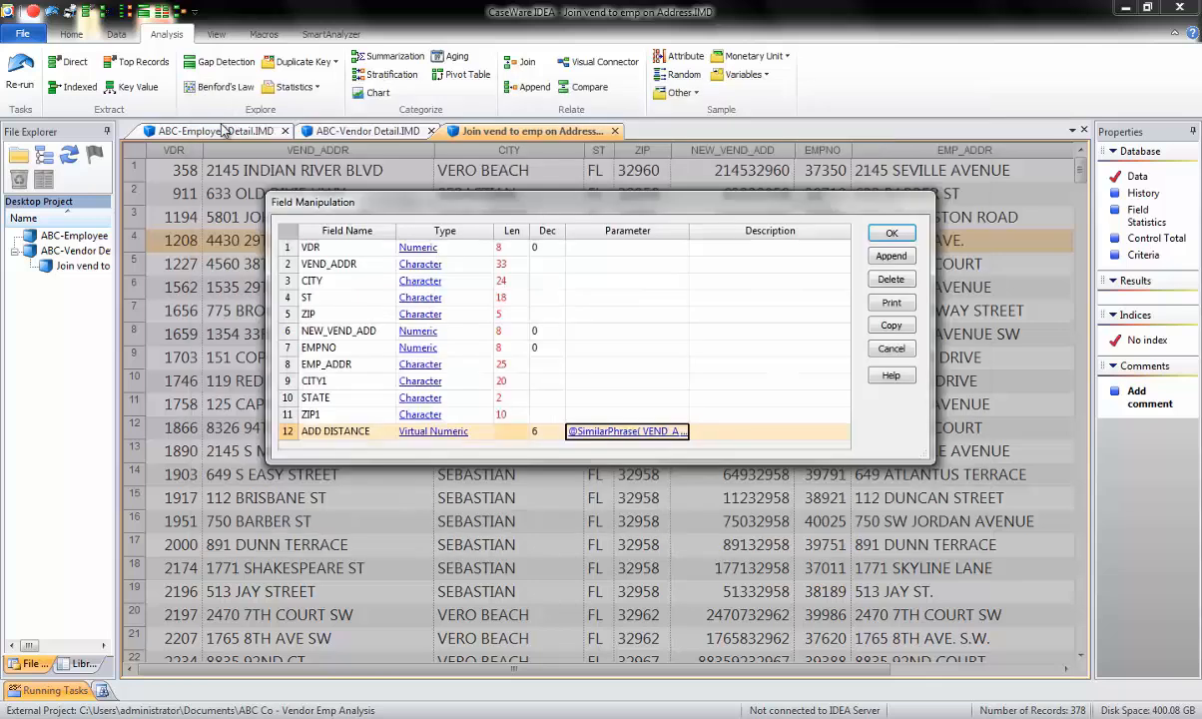
{"action": "left_click", "coordinate": [885, 238]}
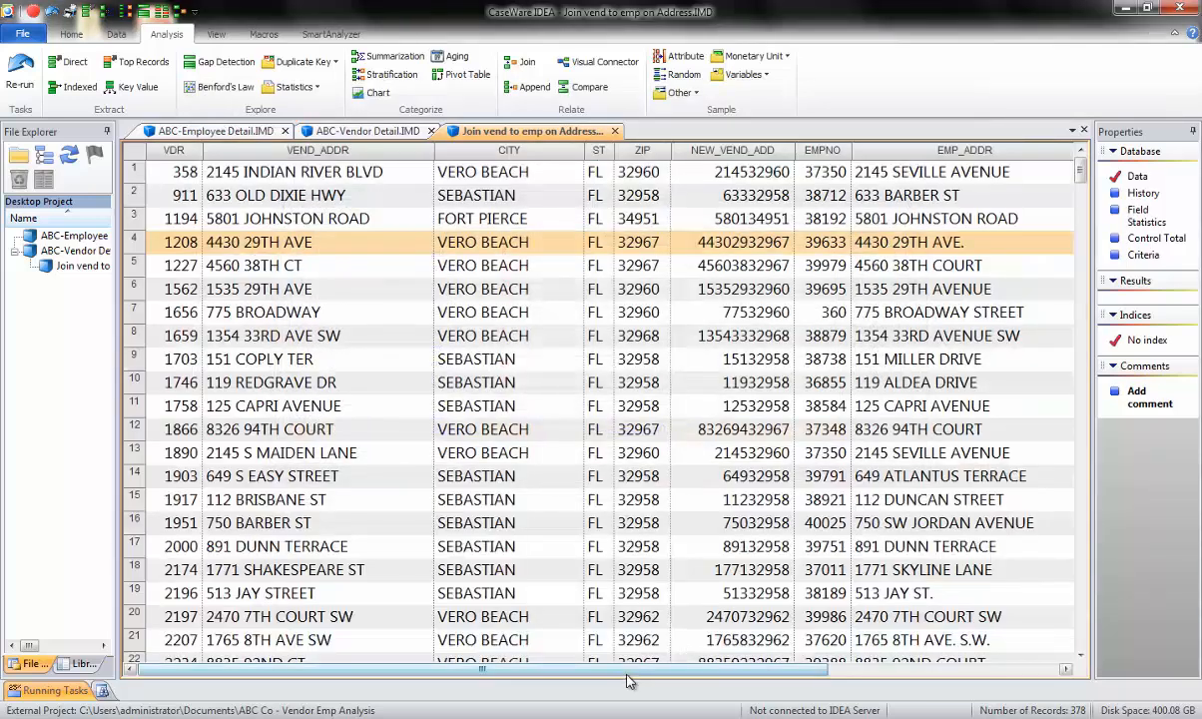
Compare the ADD_DISTANCE scores of records 3 and 8 with their vendor and employee addresses.
{"action": "left_click_drag", "start_coordinate": [649, 668], "coordinate": [878, 671]}
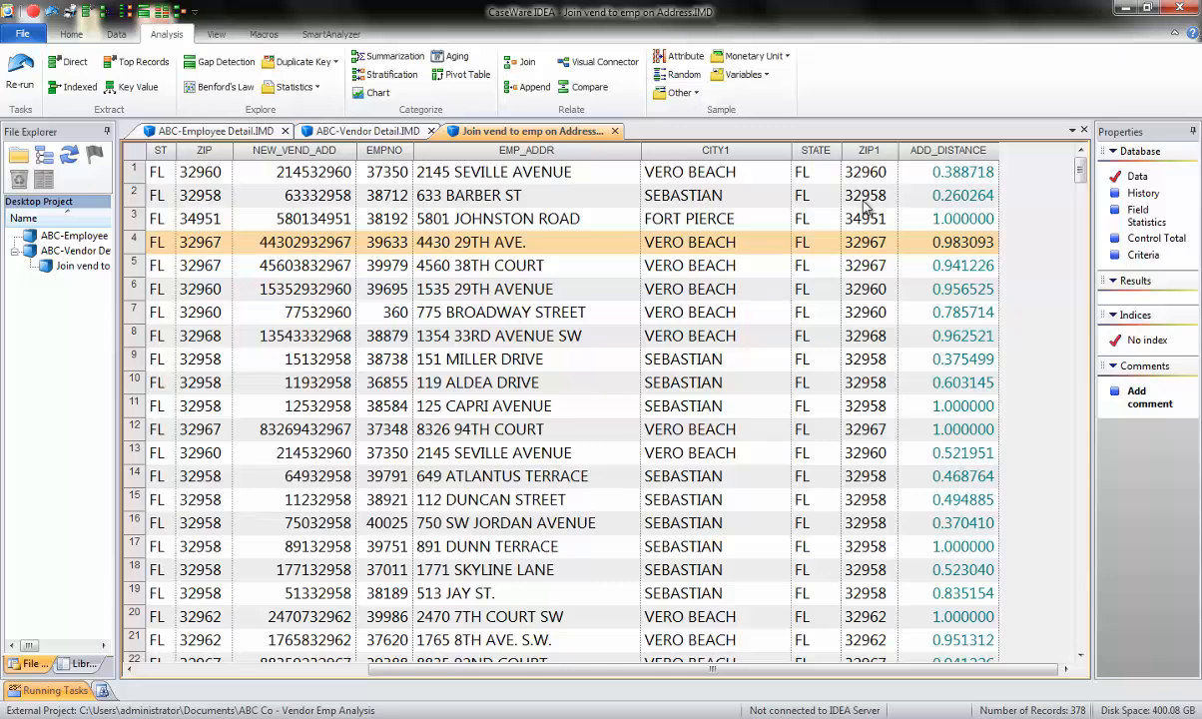
{"action": "left_click", "coordinate": [938, 221]}
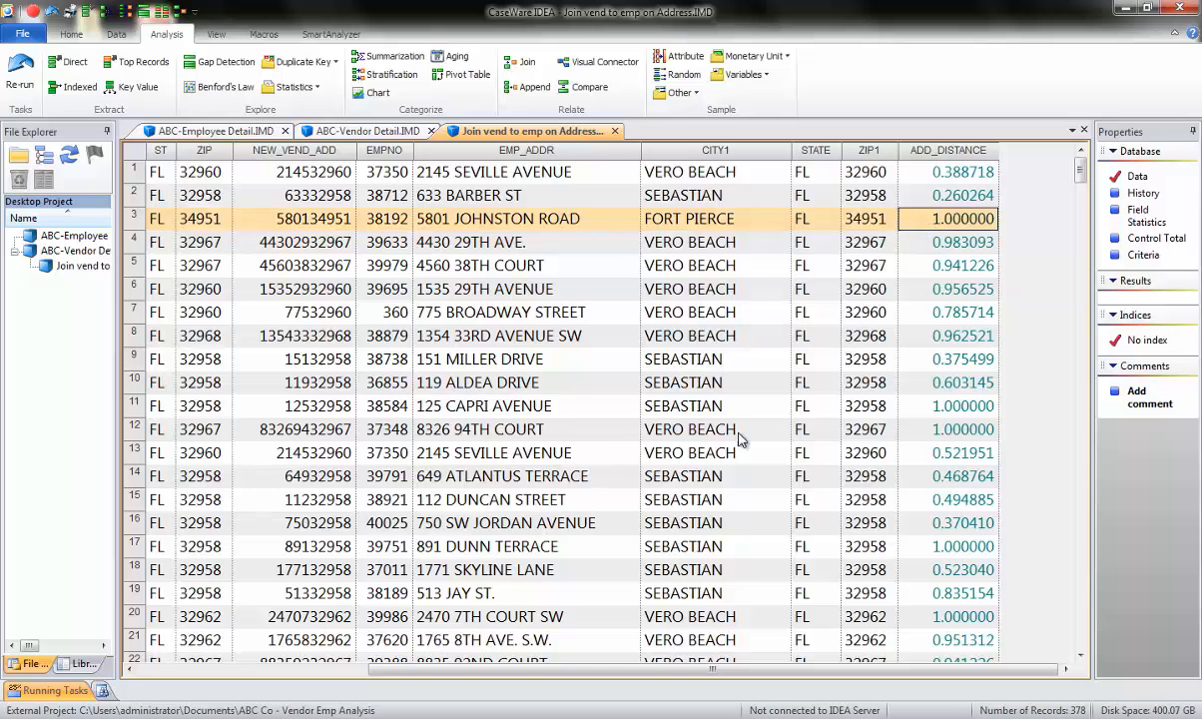
{"action": "left_click_drag", "start_coordinate": [630, 670], "coordinate": [477, 669]}
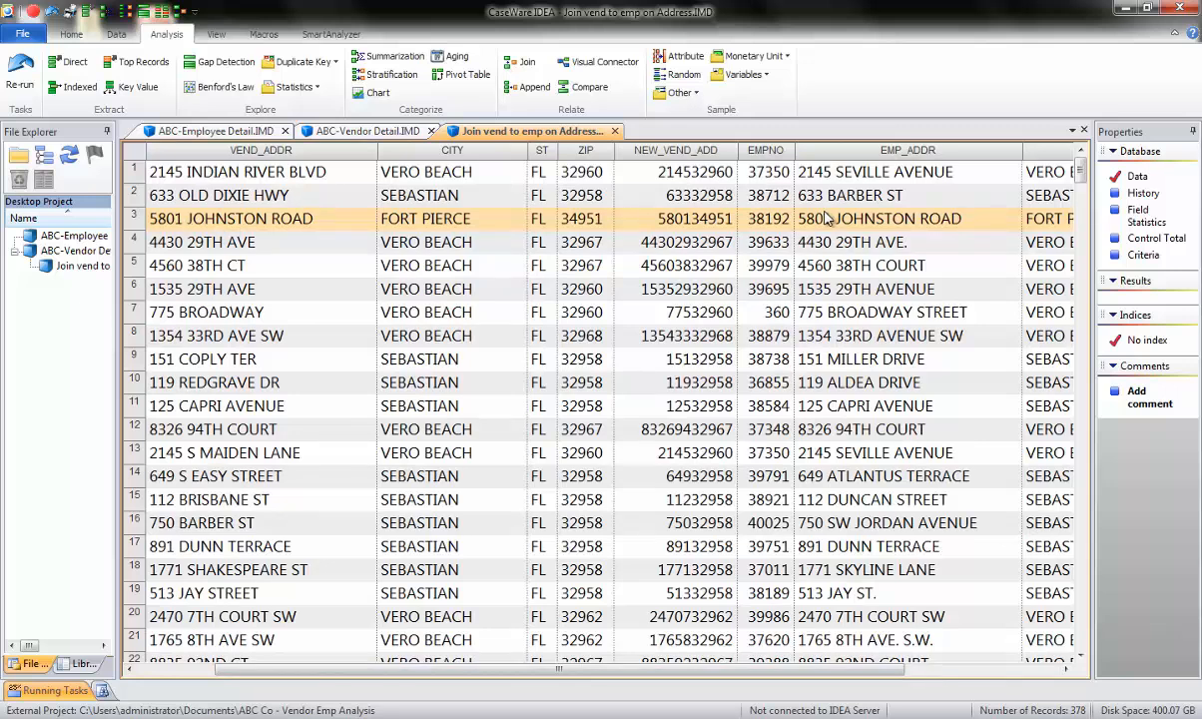
{"action": "left_click", "coordinate": [1036, 670]}
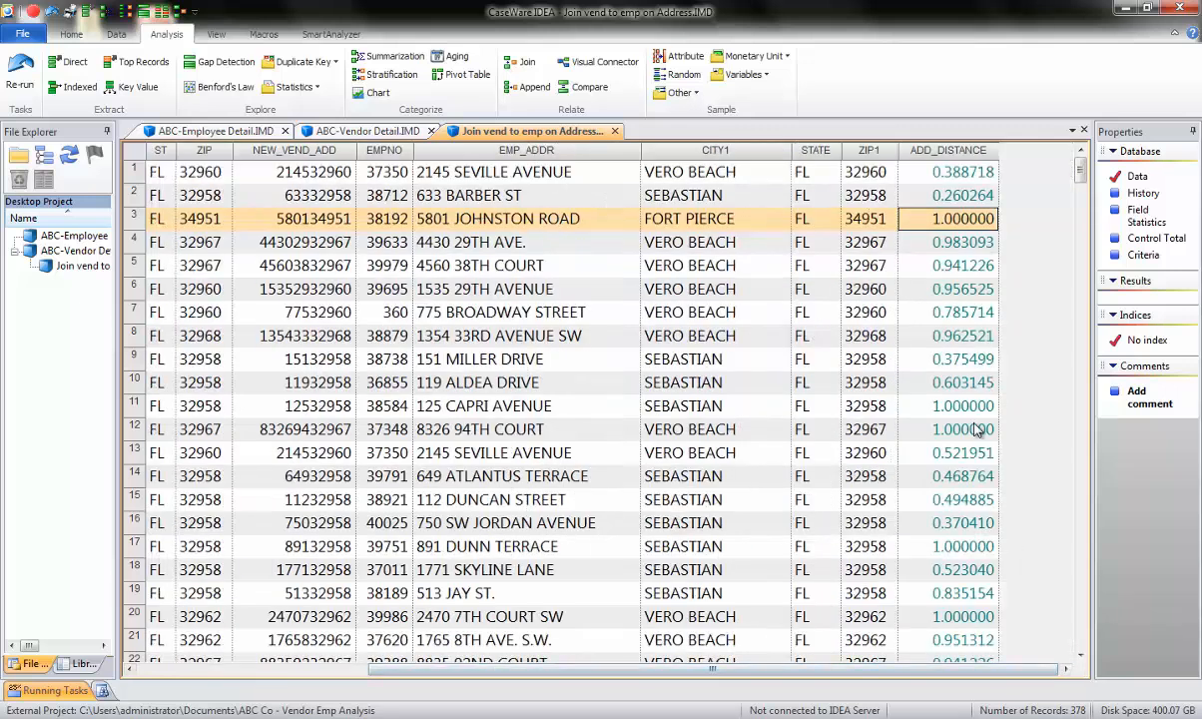
{"action": "left_click", "coordinate": [966, 336]}
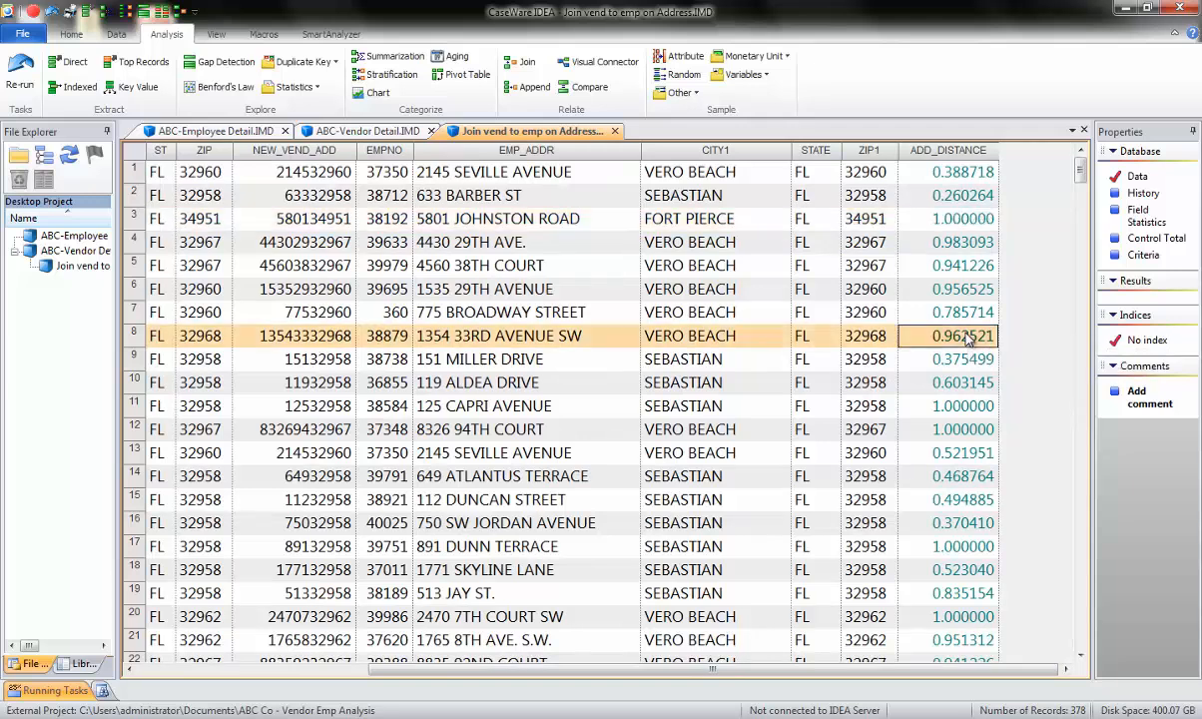
{"action": "left_click_drag", "start_coordinate": [664, 671], "coordinate": [514, 671]}
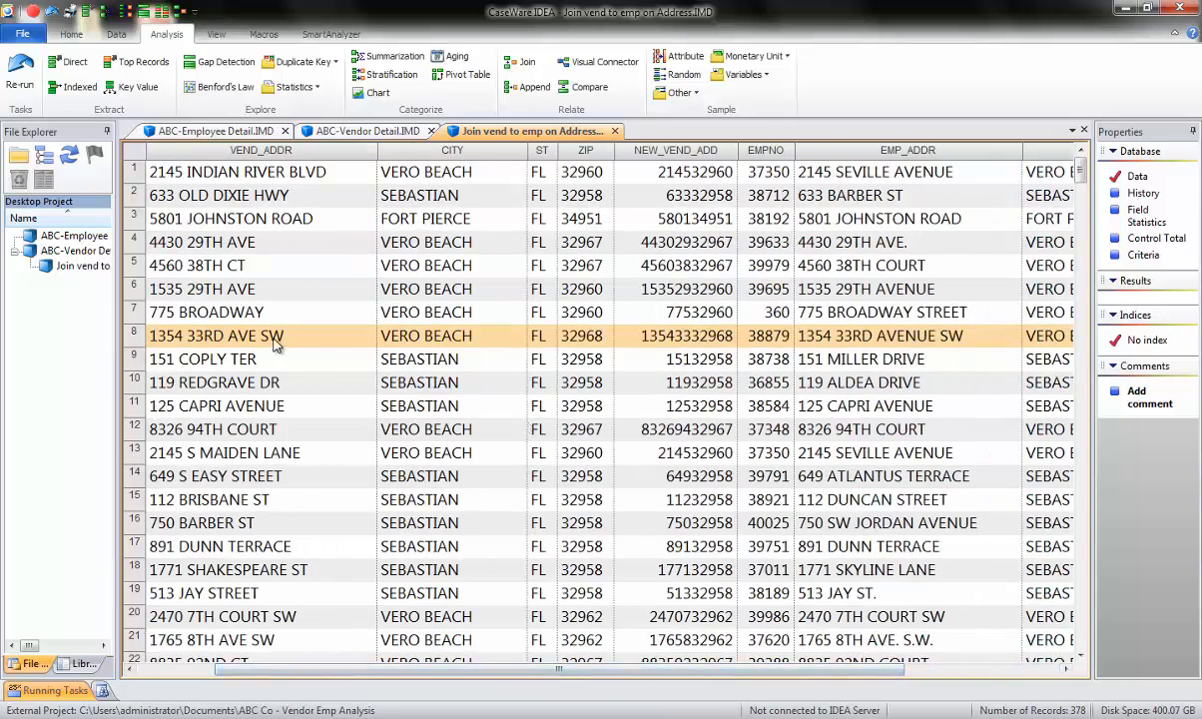